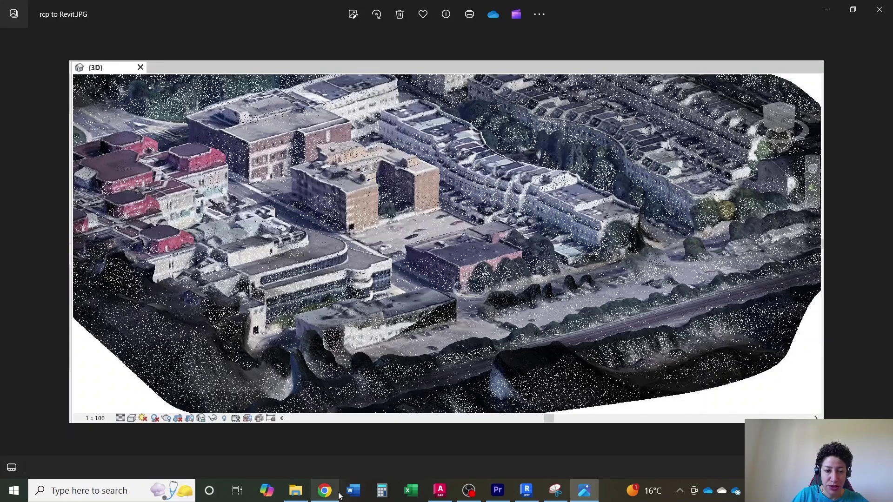
- Switch to Google Maps in Chrome and examine the parking lot north of 500 Macpherson Ave up close
left_click(330, 492)
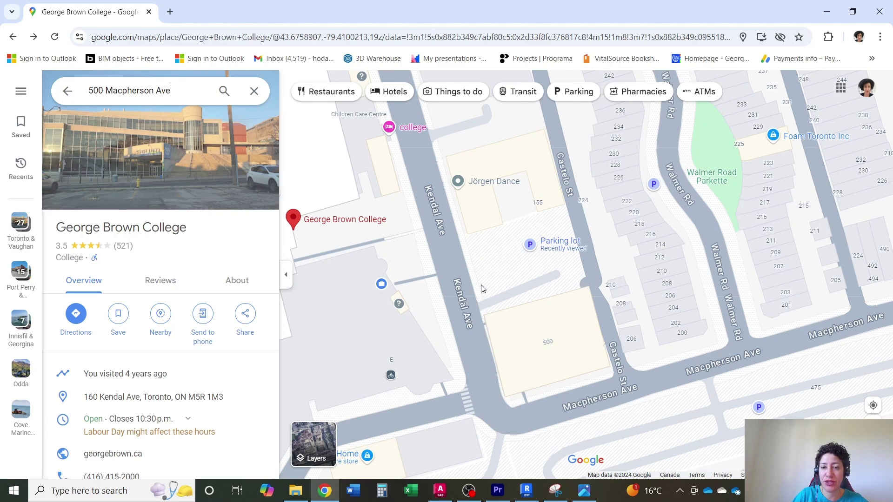
scroll(574, 311, "up", 1)
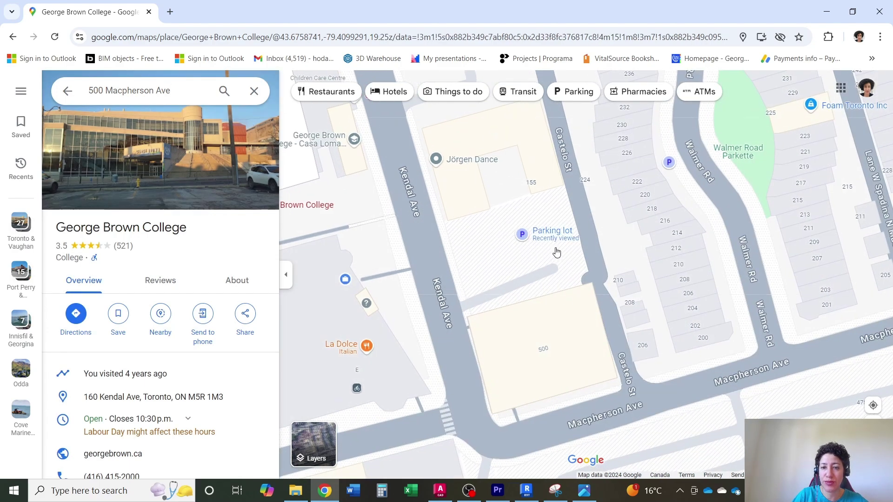
scroll(546, 249, "up", 2)
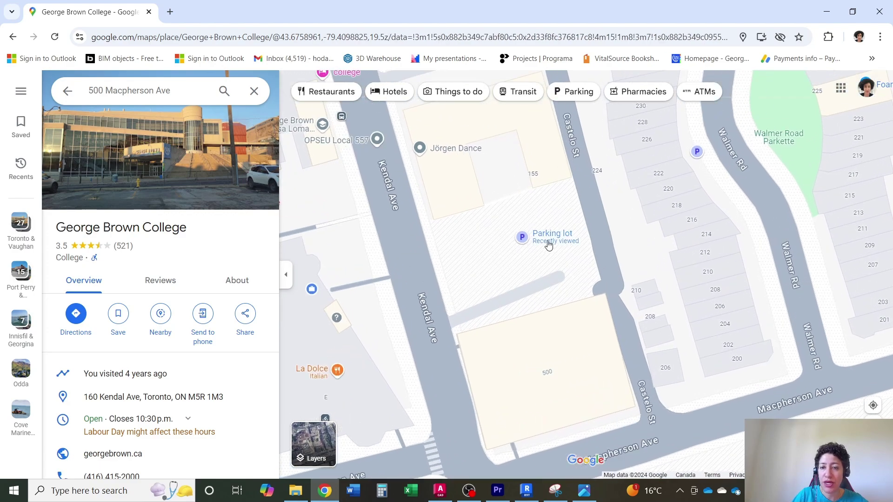
mouse_move(535, 249)
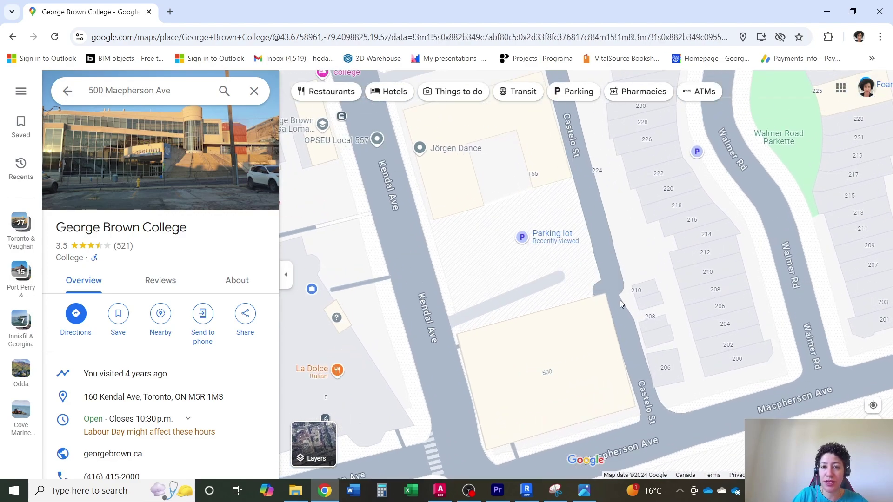
scroll(619, 300, "up", 2)
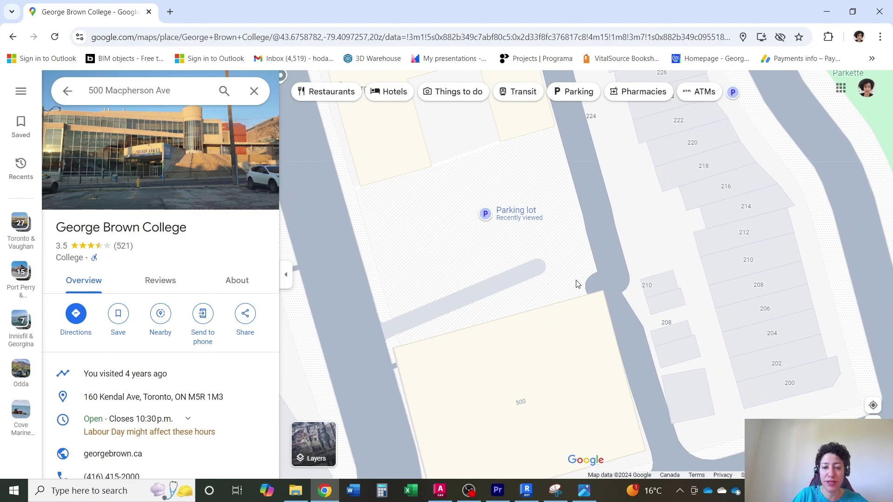
- Switch to AutoCAD and examine the dimensioned parking lot between buildings 155 and 500 in 50j-21.dwg
left_click(440, 490)
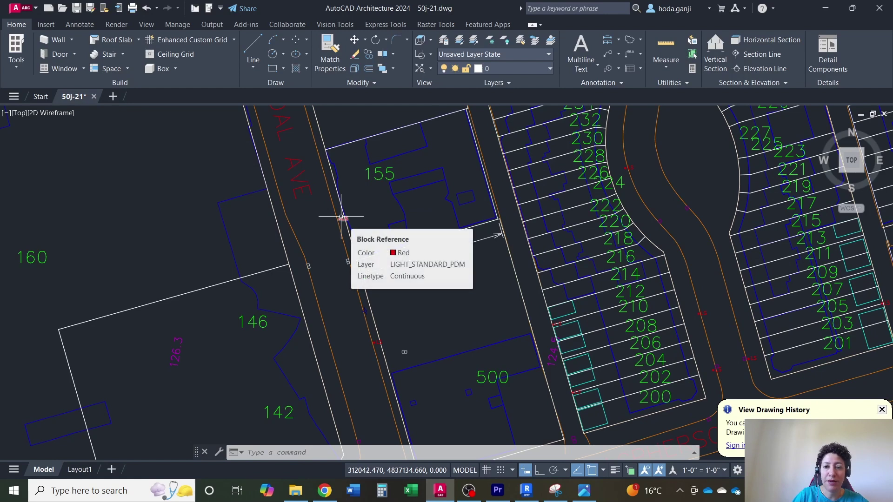
scroll(335, 207, "down", 2)
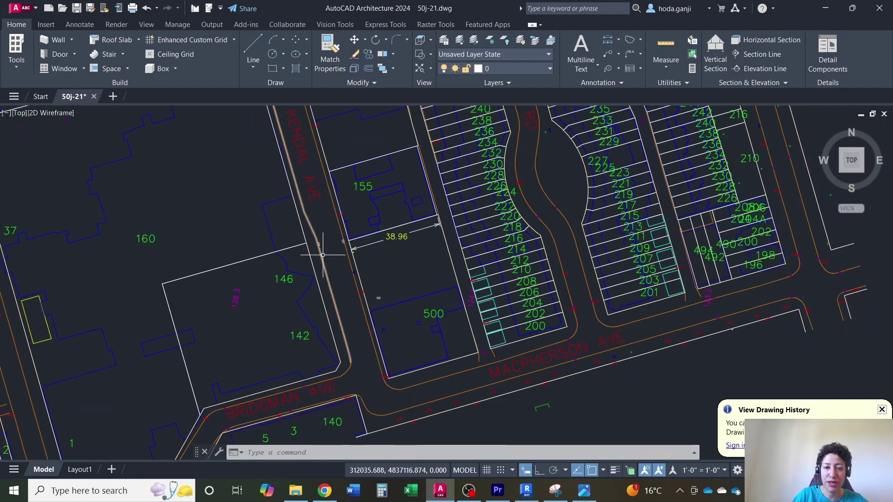
scroll(360, 246, "up", 4)
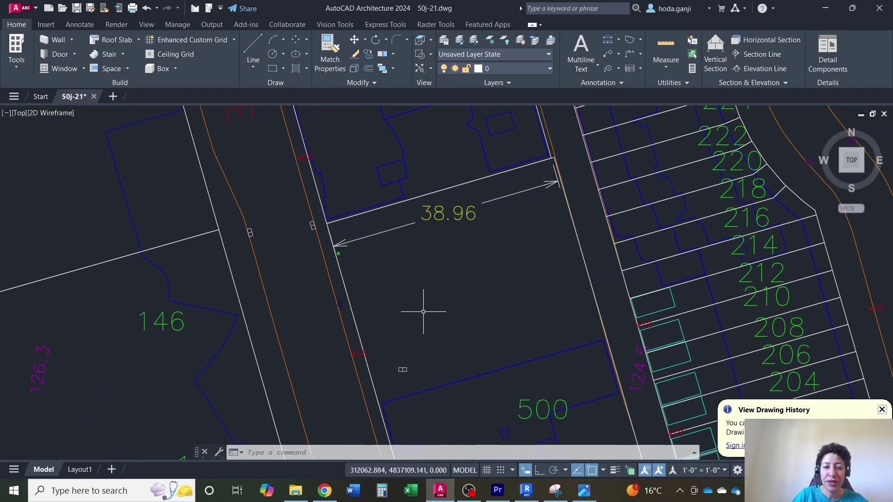
- Switch to Revit and inspect the linked site point cloud from another angle in the 3D view
left_click(528, 489)
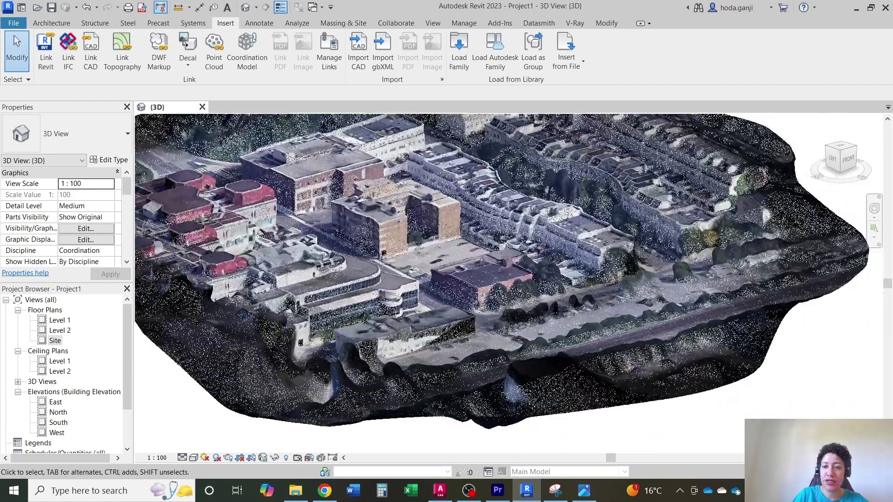
middle_click_drag(793, 409, 763, 425, "shift")
scroll(747, 432, "up", 5)
middle_click_drag(796, 385, 777, 392, "shift")
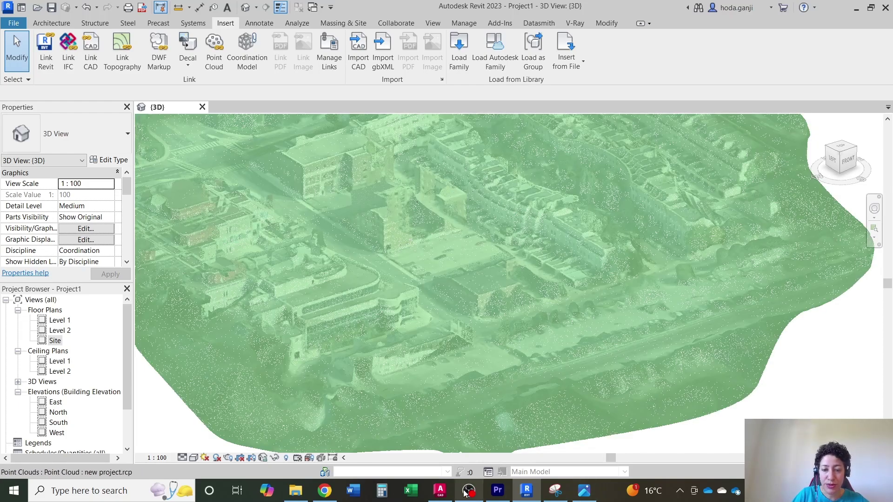
- Return to Google Maps in Chrome, close the George Brown College place details and collapse the side panel
left_click(315, 492)
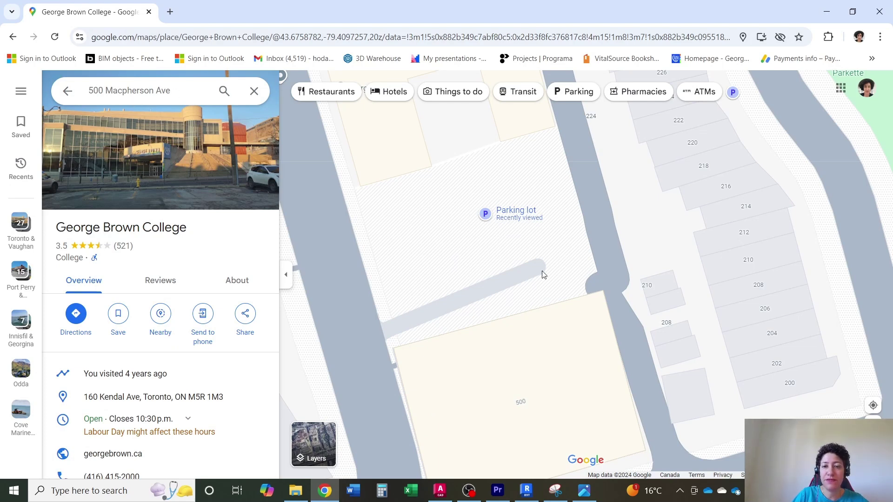
scroll(538, 260, "down", 1)
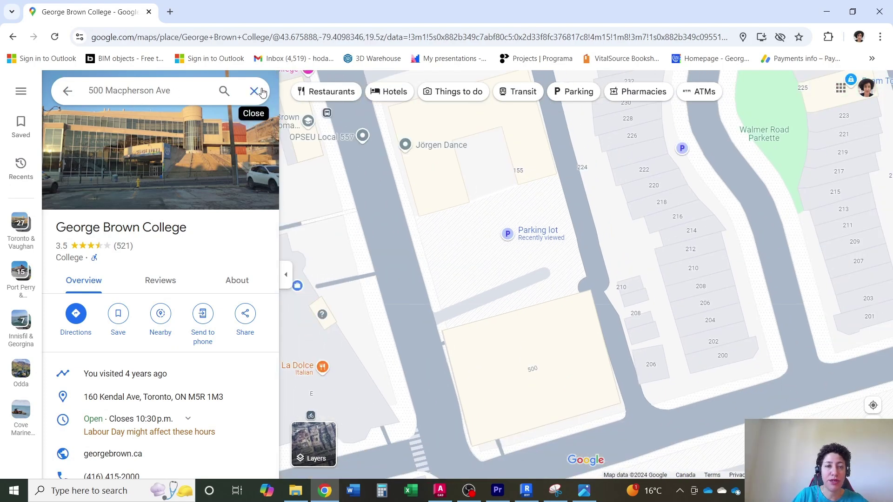
left_click(254, 91)
left_click(285, 280)
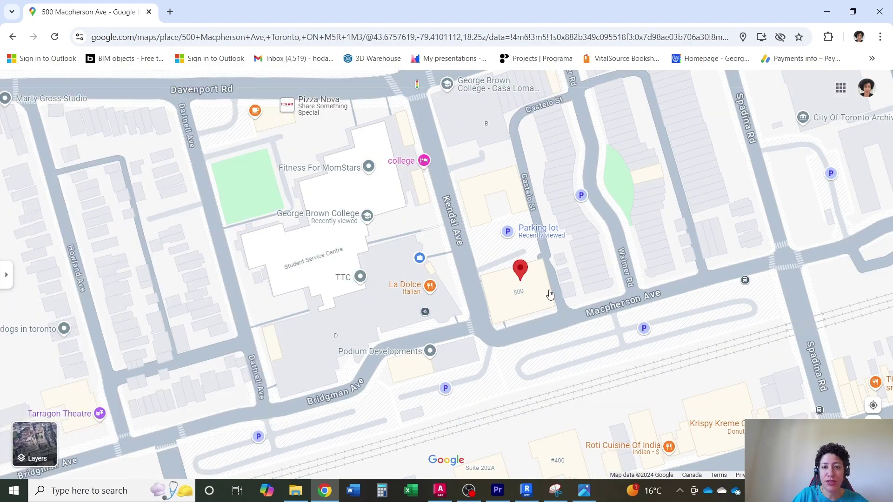
- Switch the map to satellite imagery and frame the parking lot and surrounding buildings at 500 Macpherson Ave
left_click(34, 442)
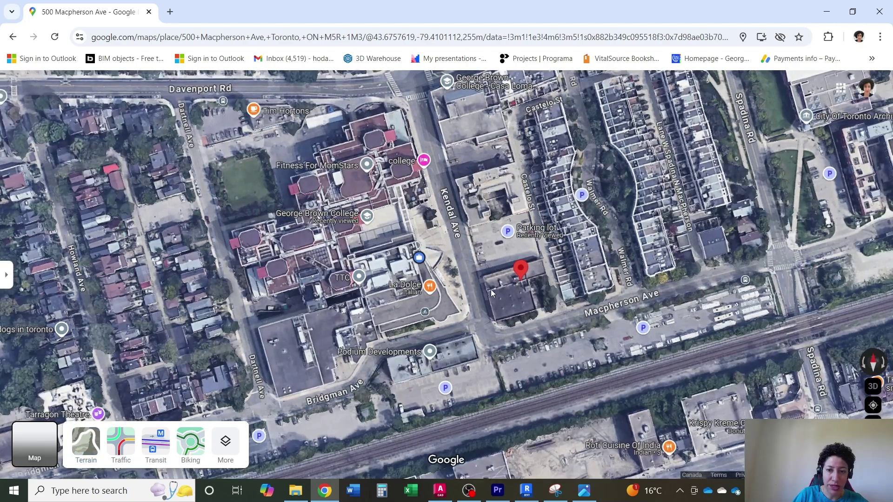
left_click(34, 442)
left_click(86, 442)
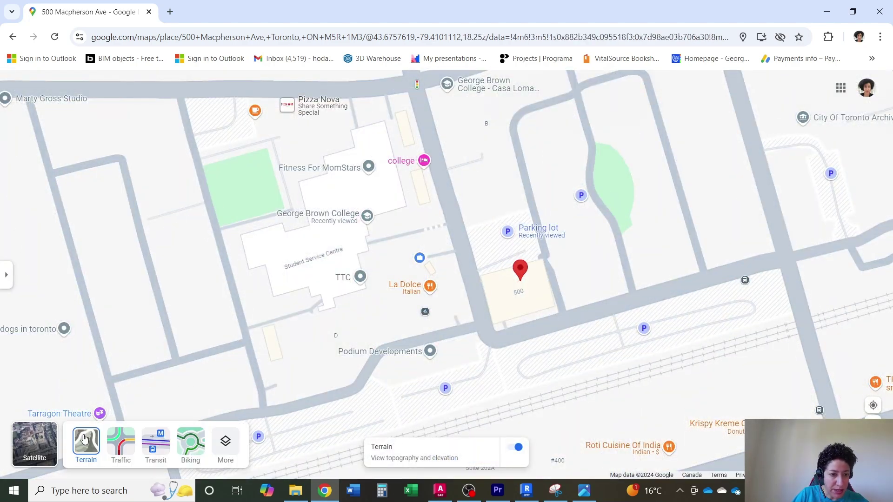
left_click(26, 446)
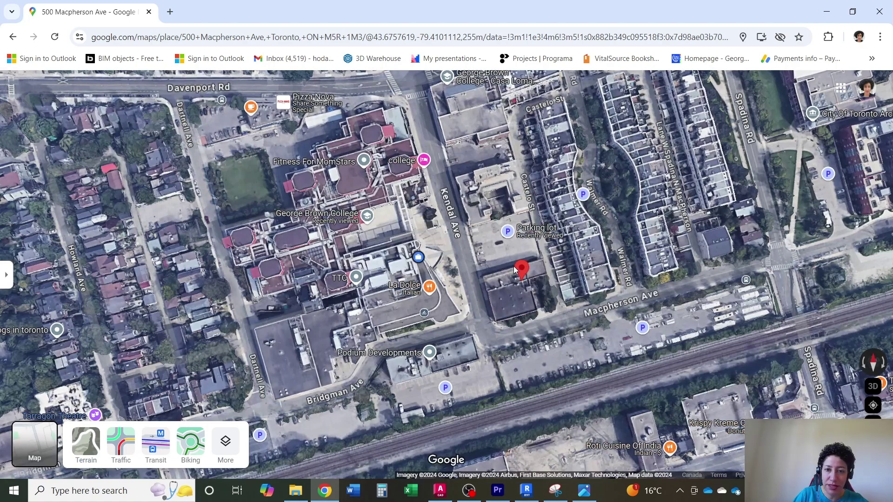
scroll(512, 266, "up", 2)
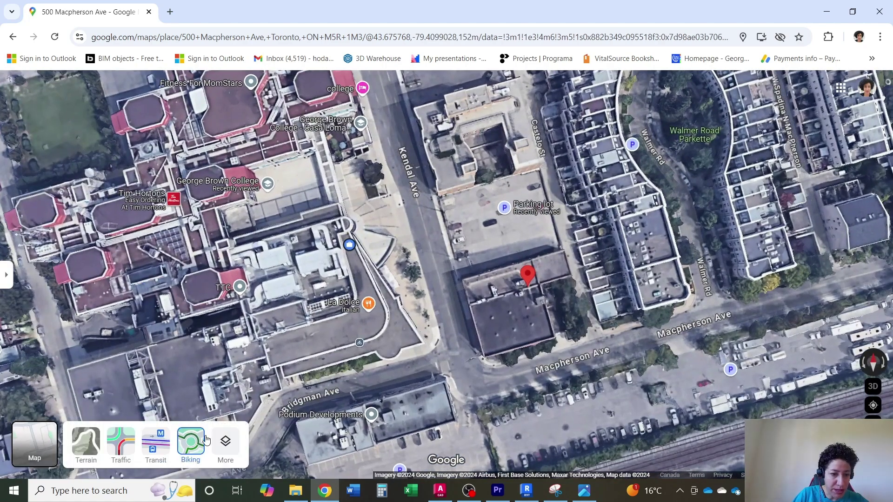
- Open the full map details and turn off Labels for the satellite map
left_click(222, 446)
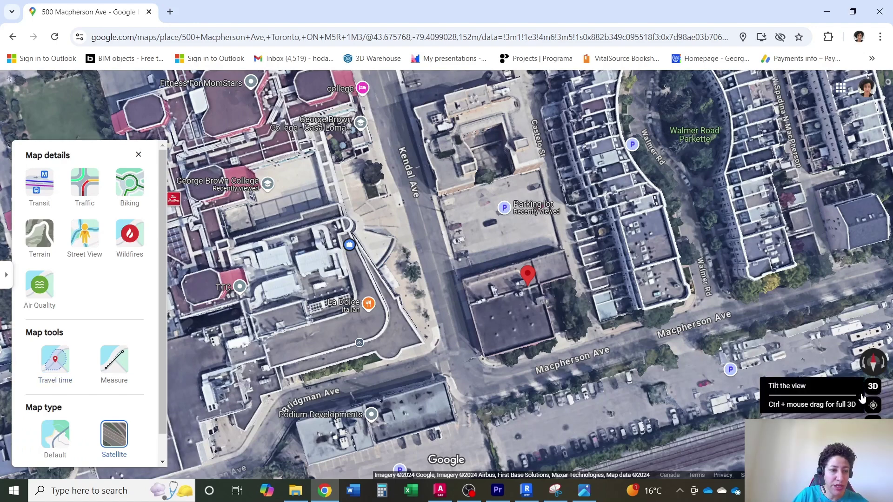
scroll(91, 402, "down", 1)
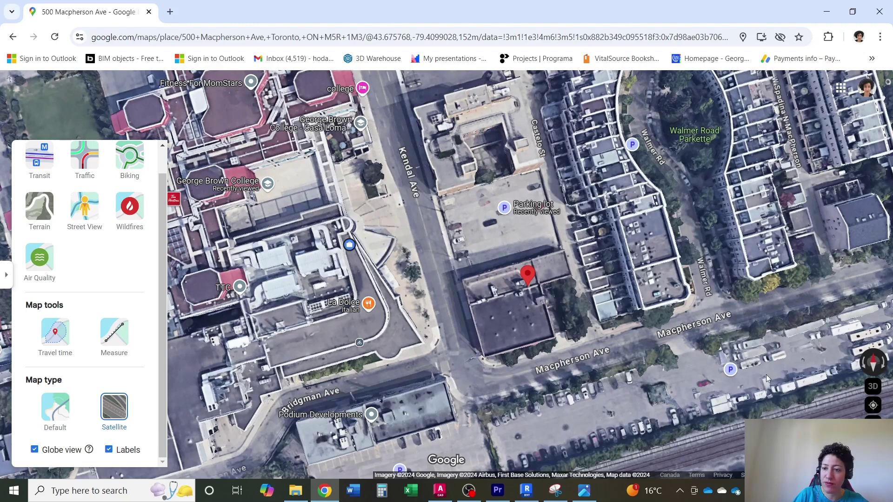
left_click(107, 451)
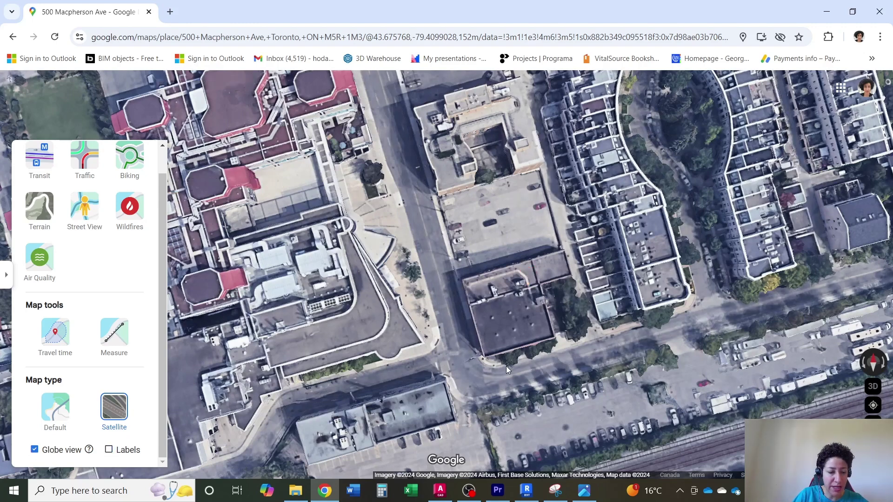
- Tilt the satellite map into a 3D view of the parking lot and close the map details and place card
left_click_drag(503, 368, 468, 212, "ctrl")
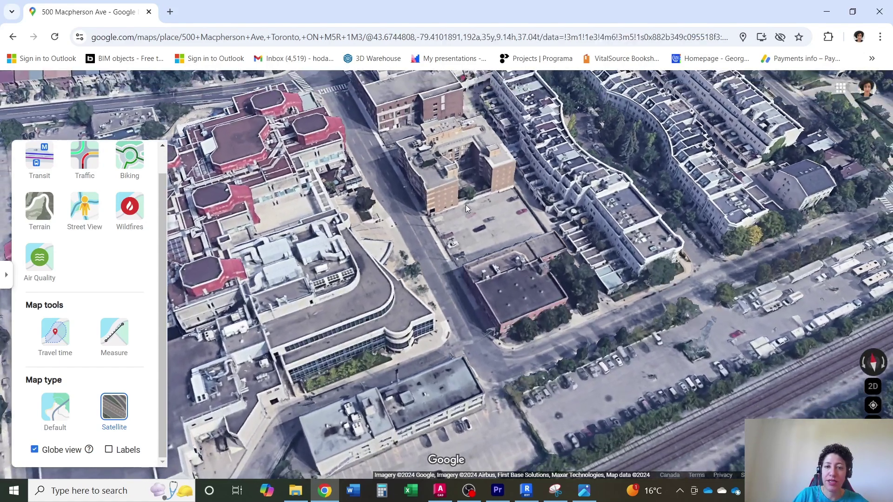
scroll(470, 219, "up", 2)
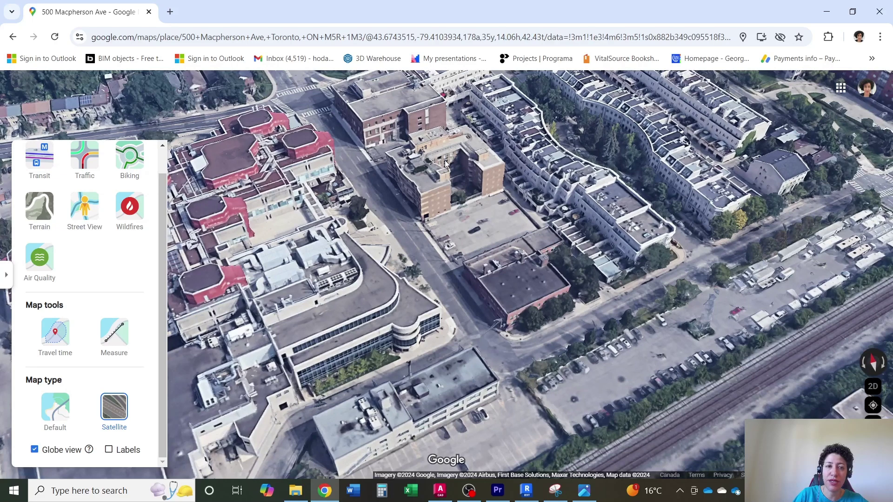
scroll(445, 164, "up", 2)
left_click(221, 228)
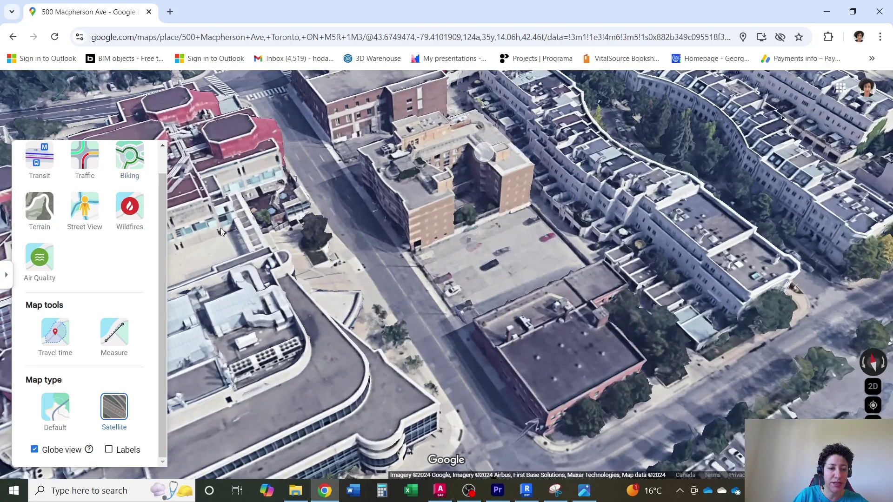
left_click(117, 321)
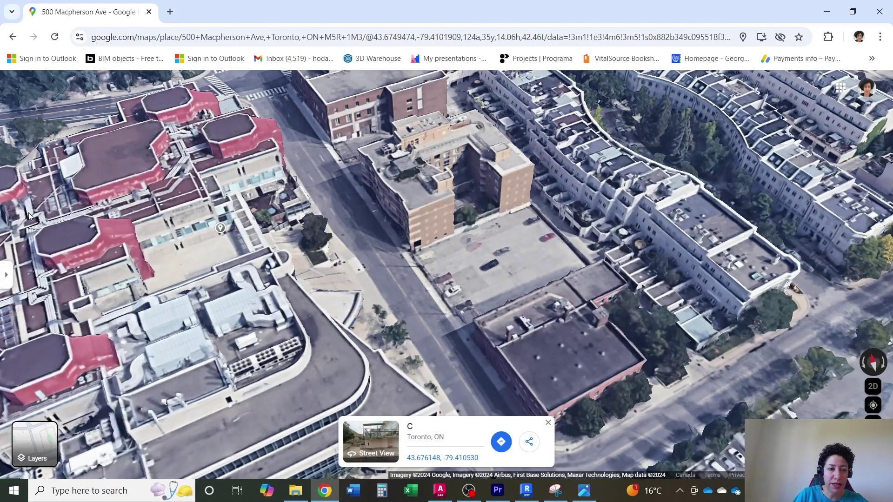
left_click(450, 311)
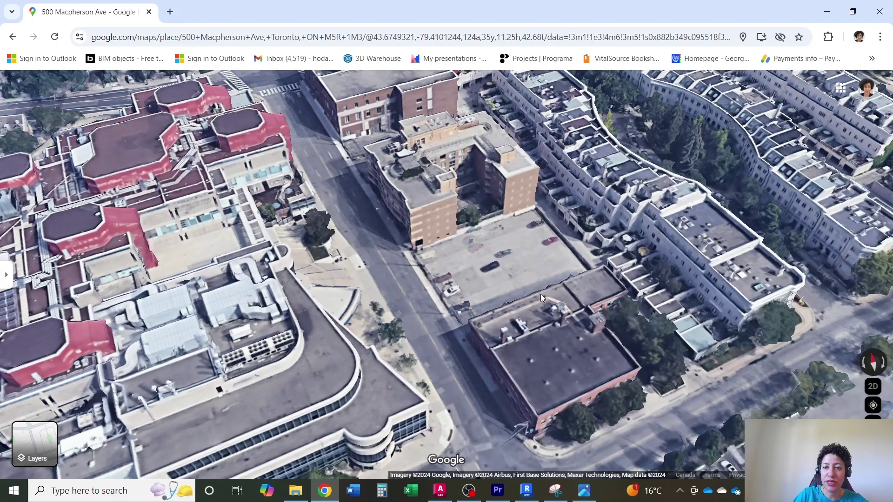
scroll(377, 263, "down", 1)
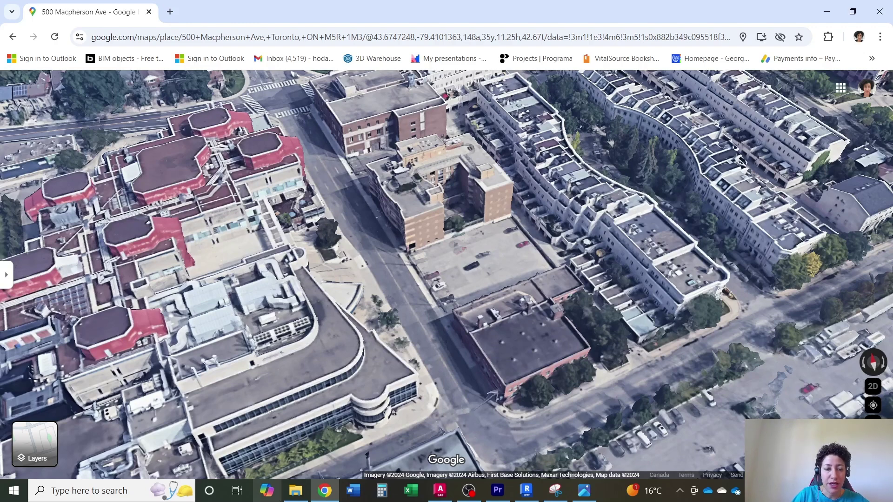
- Play the Google Video MP4 from the Point Cloud to Revit folder and minimize the player
mouse_move(290, 499)
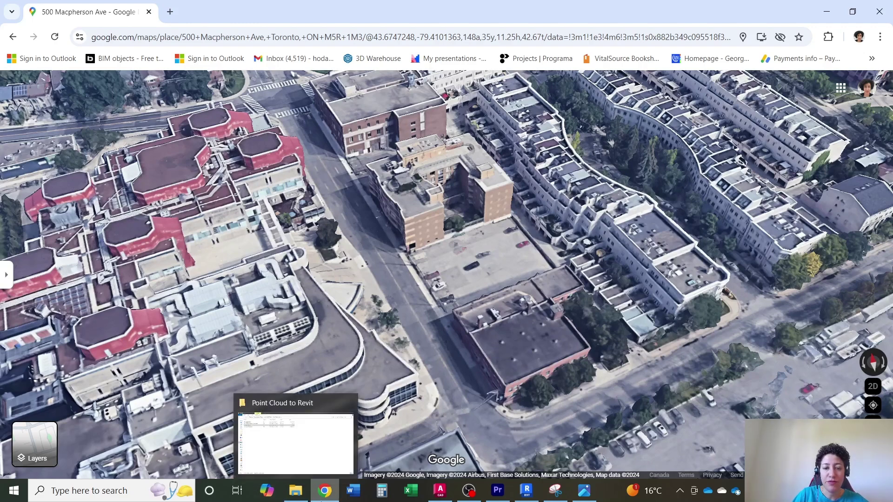
left_click(292, 499)
left_click(128, 76)
key("Return")
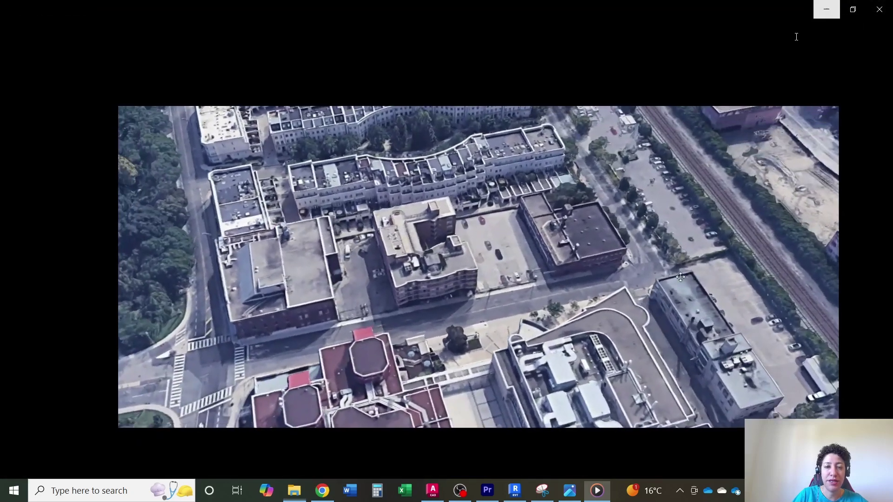
left_click(827, 10)
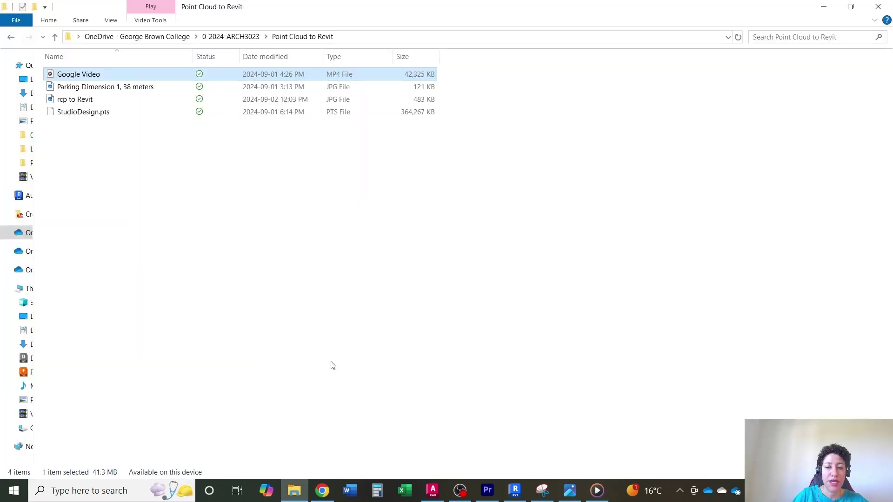
- Bring up OBS to show the screen recording setup, and return to Google Maps in Chrome
left_click(456, 499)
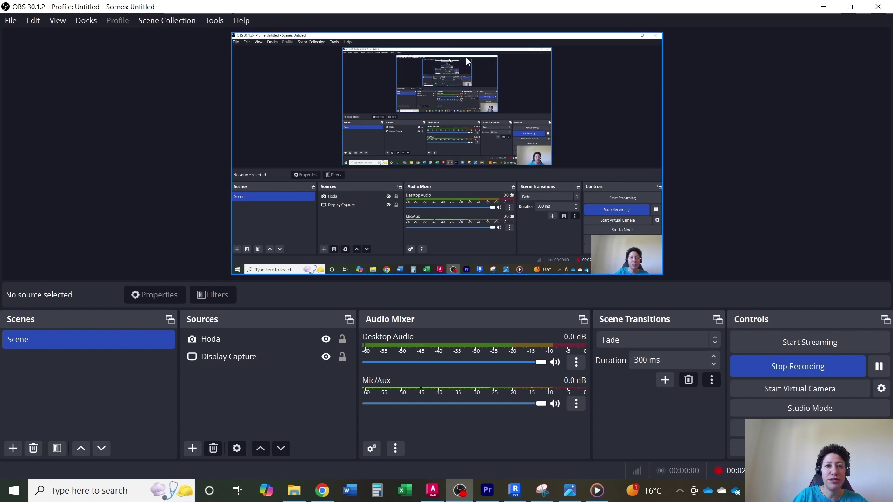
left_click(322, 491)
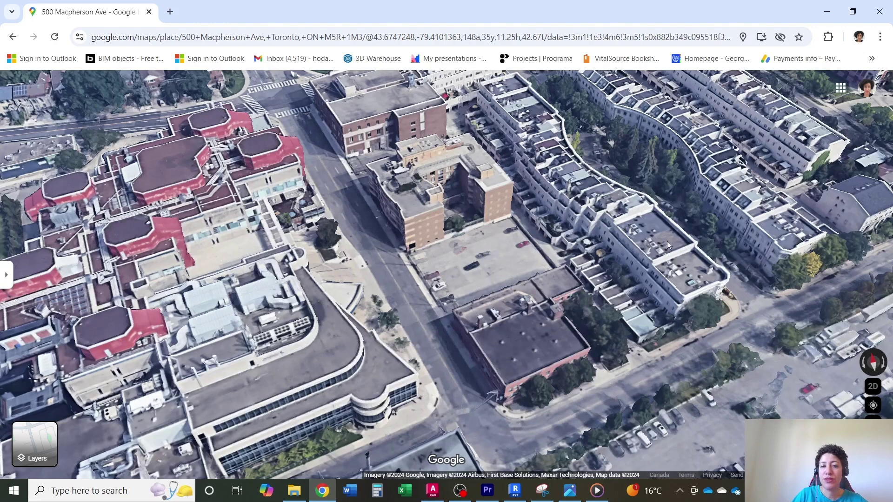
- Search Windows for Snipping Tool, open it to show the New snip option, and minimize it
left_click(101, 492)
type("sn")
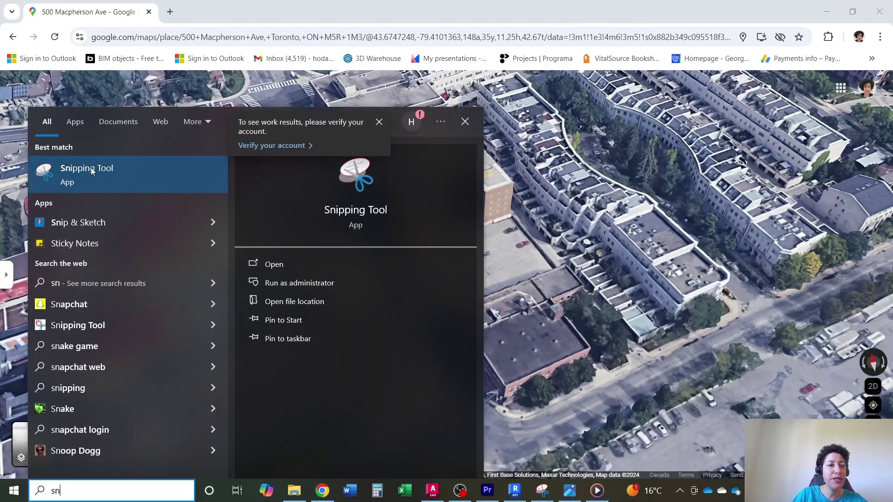
left_click(93, 173)
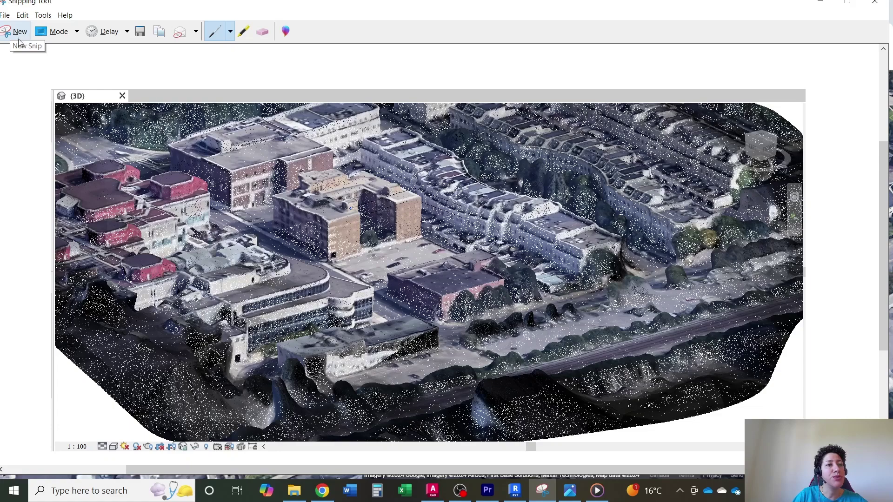
left_click(821, 3)
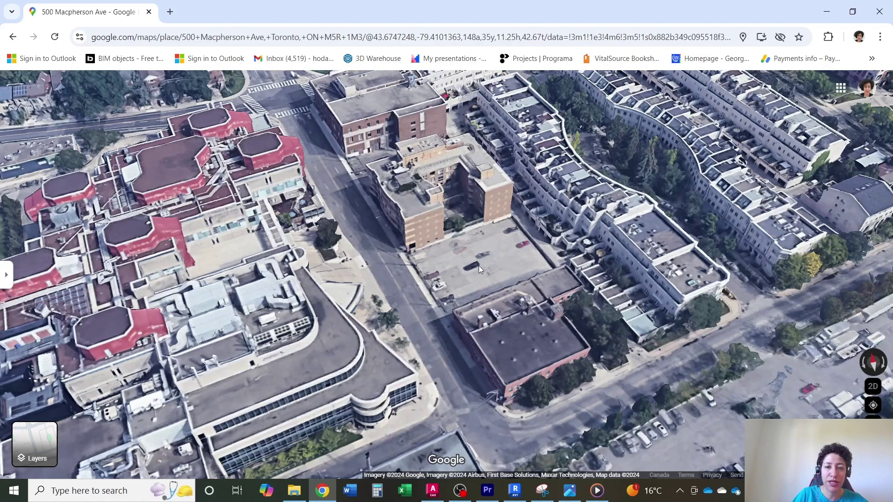
- Orbit the 3D map around the parking lot, and switch to Media Player to play the Google Video recording
left_click_drag(484, 259, 445, 260, "ctrl")
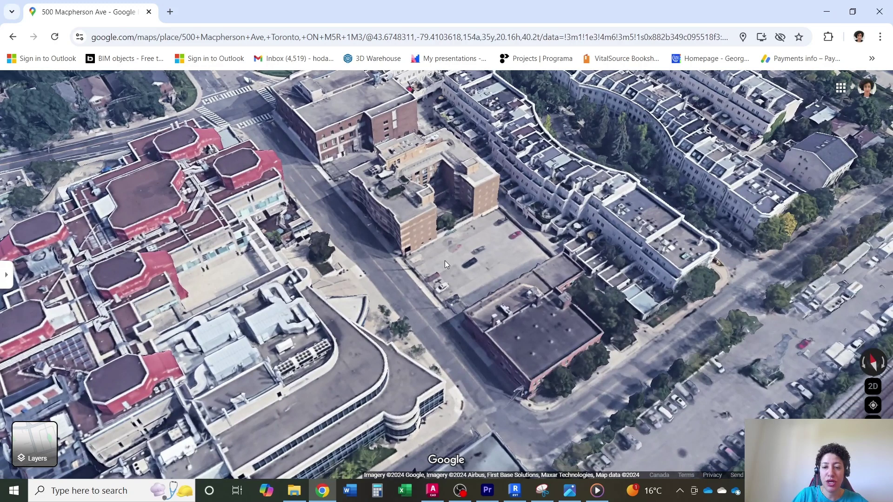
left_click(597, 490)
left_click(446, 456)
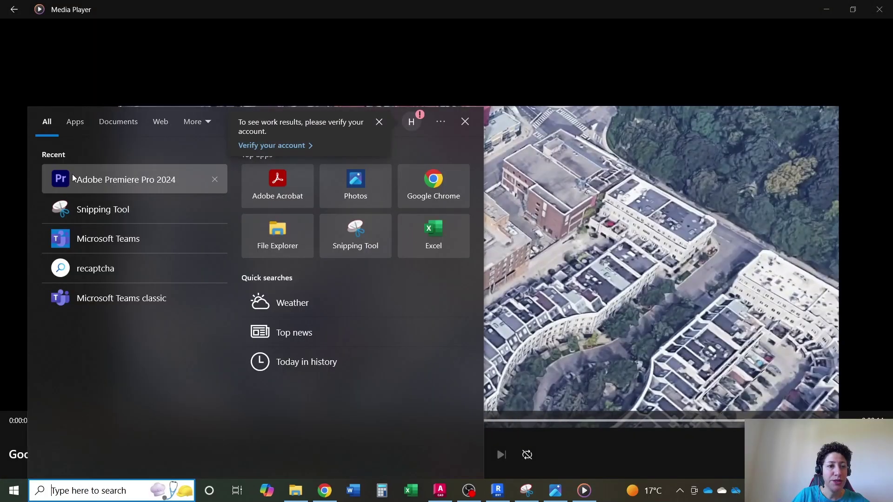
- Open Adobe Premiere Pro and create a new project that imports the Google Video clip from the Point Cloud to Revit folder
left_click(93, 175)
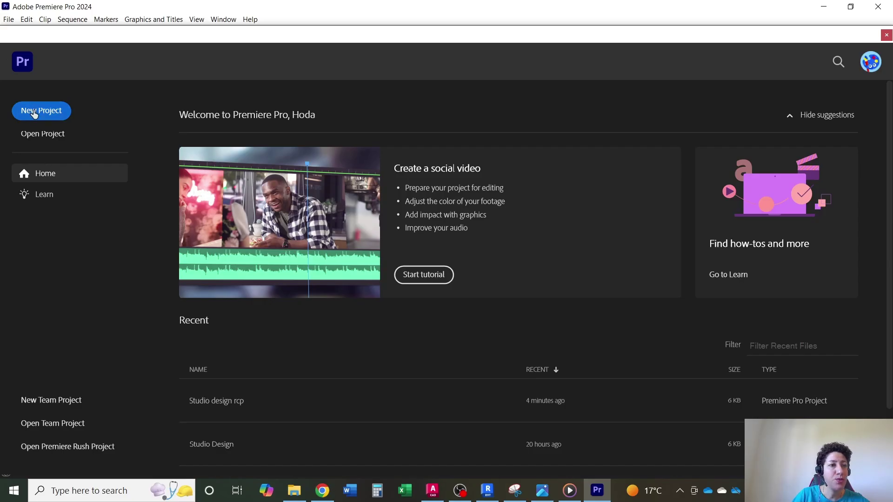
left_click(35, 111)
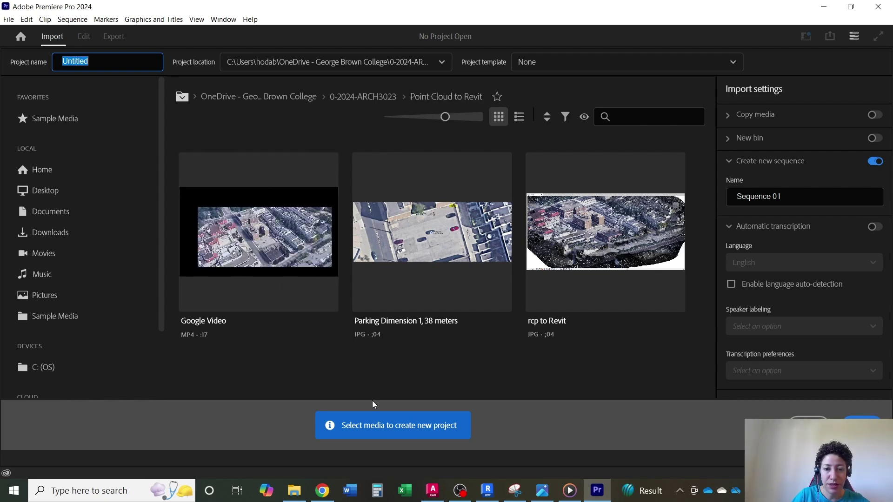
left_click(200, 173)
left_click(881, 420)
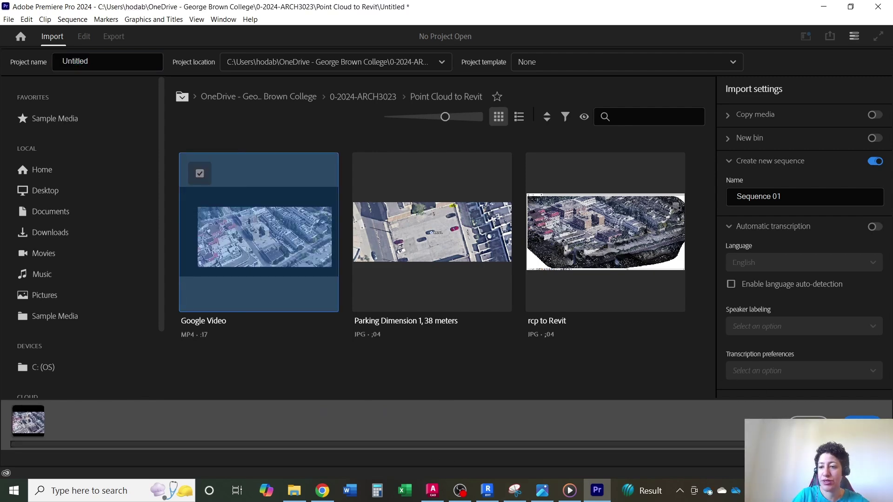
- Delete Sequence 01 from the project and place Google Video.mp4 in the timeline to create a new sequence
right_click(220, 391)
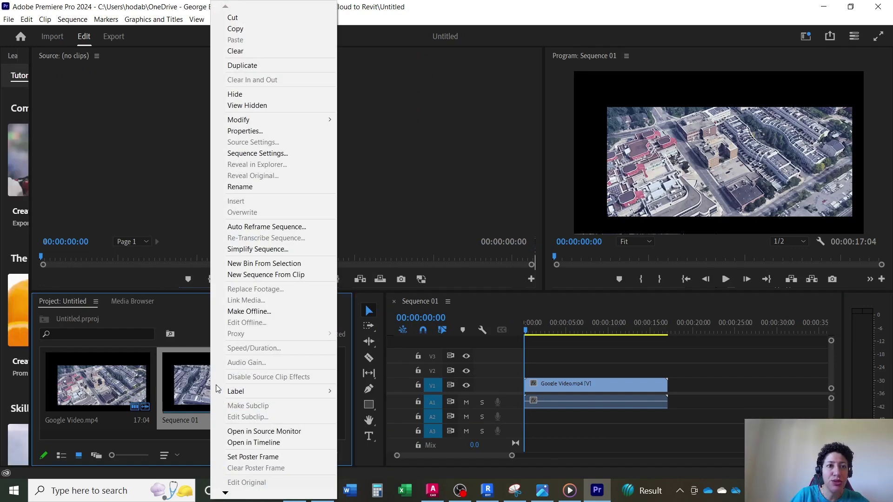
left_click(253, 52)
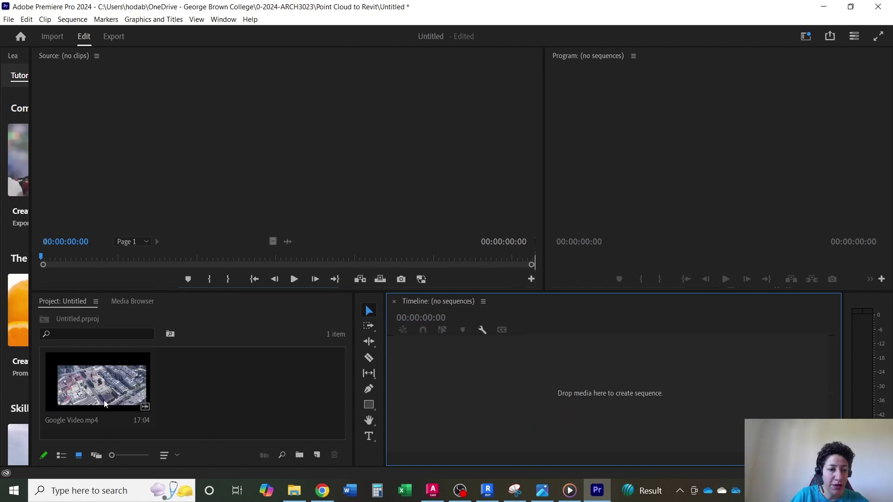
left_click_drag(109, 407, 456, 392)
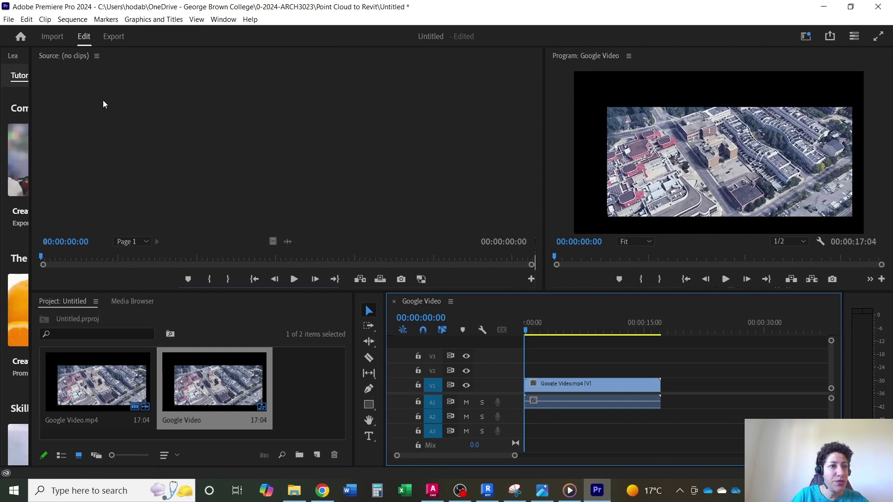
- Set the Google Video export format to JPEG and unlock the frame rate from matching the source
left_click(116, 38)
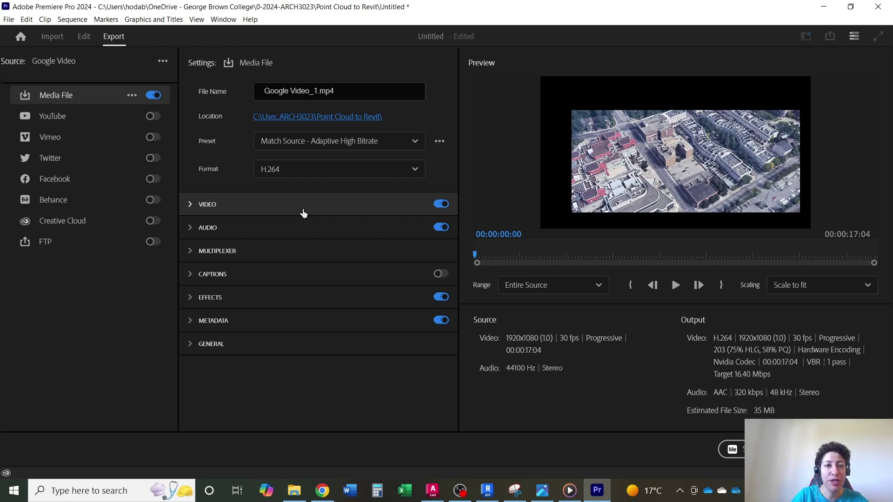
left_click(408, 172)
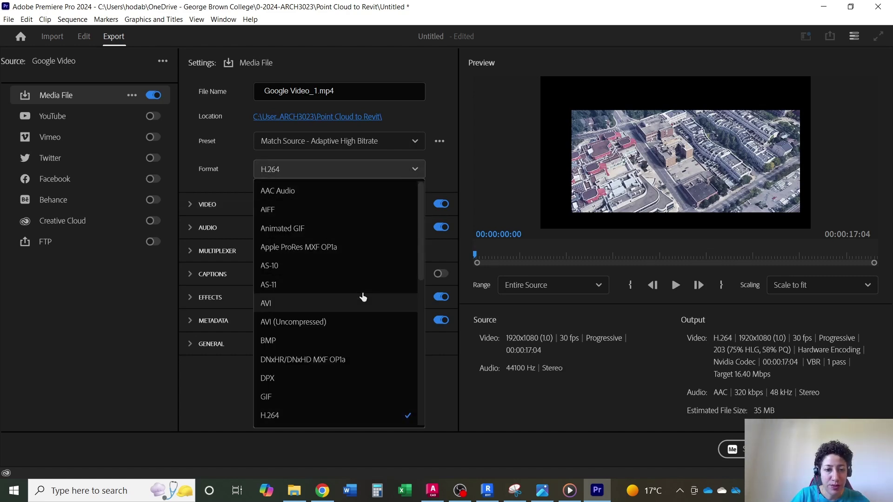
scroll(363, 296, "down", 4)
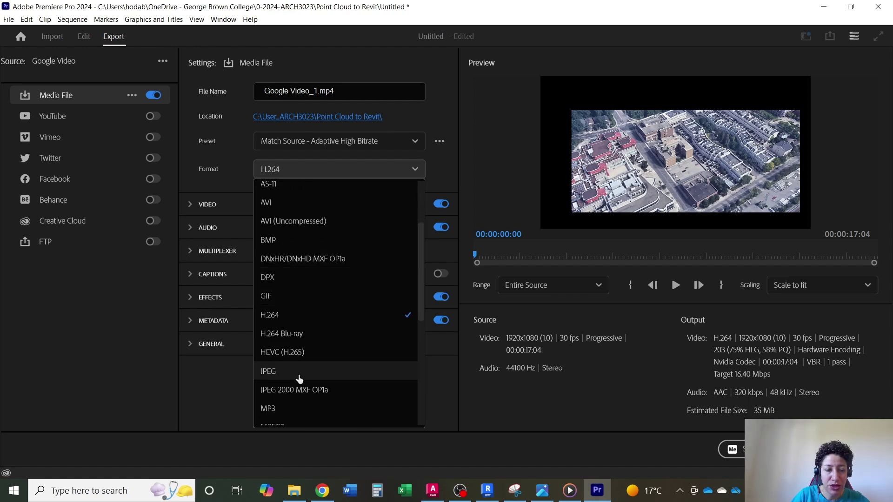
left_click(300, 372)
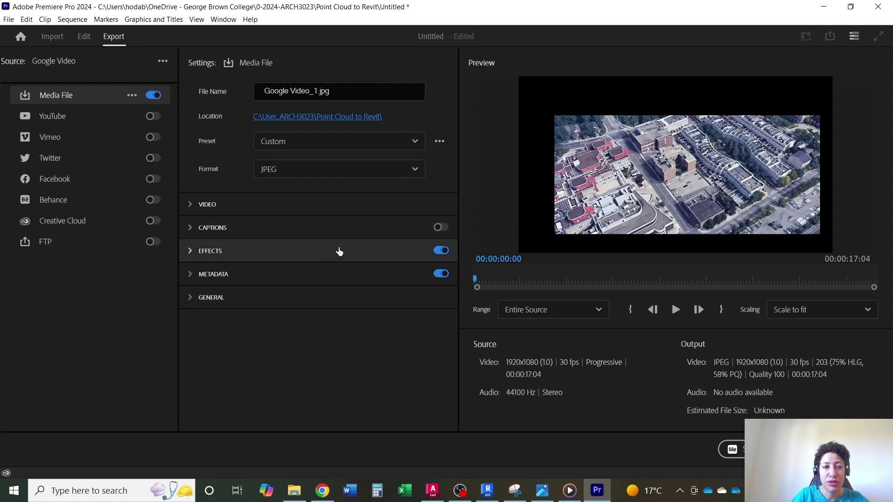
left_click(190, 205)
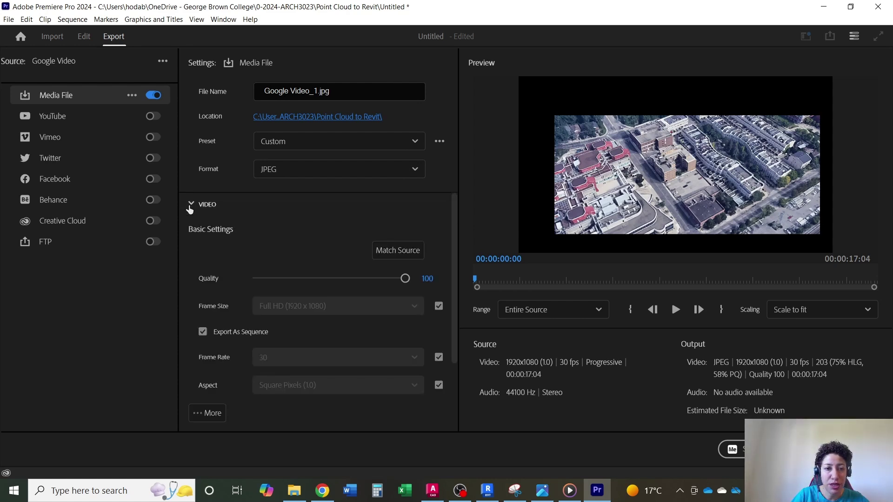
scroll(256, 325, "down", 1)
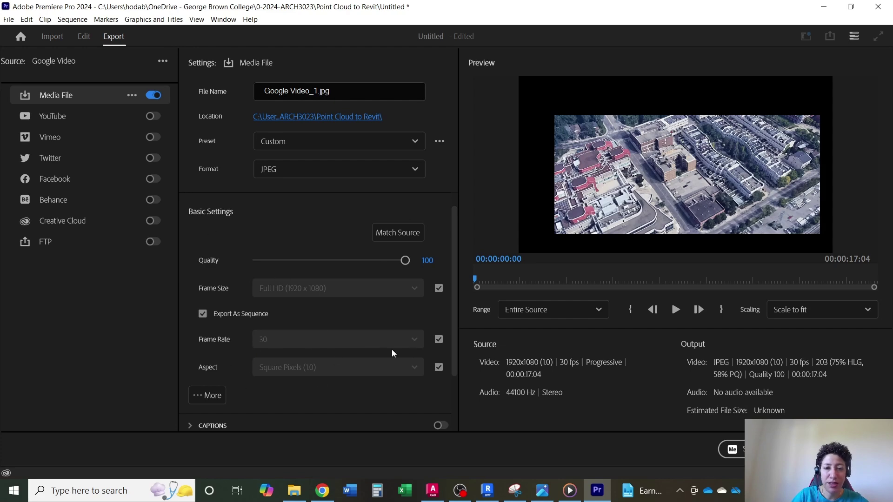
left_click(438, 340)
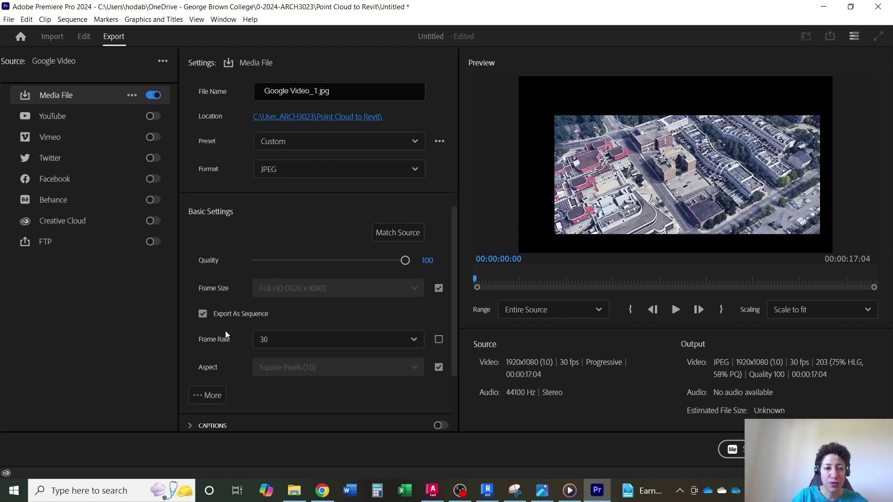
- Switch to Revit, orbit the point cloud, and save the project as Google to Revit in the Point Cloud to Revit folder
left_click(487, 491)
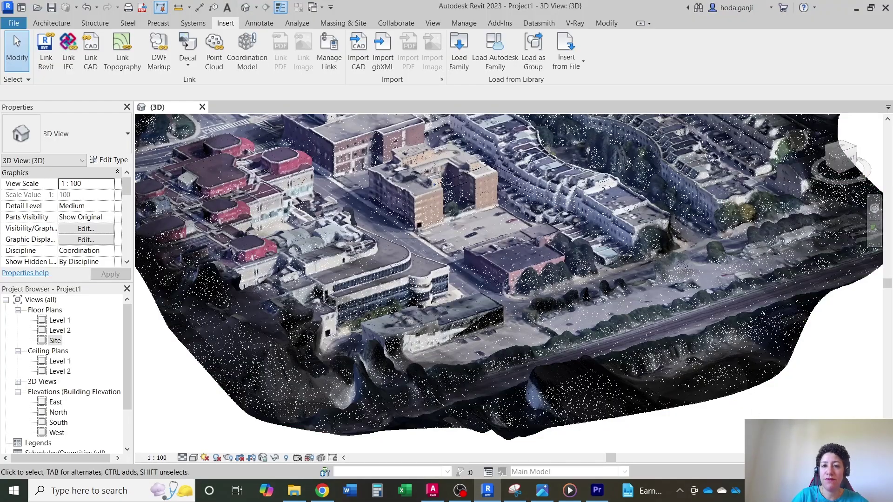
middle_click_drag(791, 353, 853, 323, "shift")
scroll(794, 357, "up", 3)
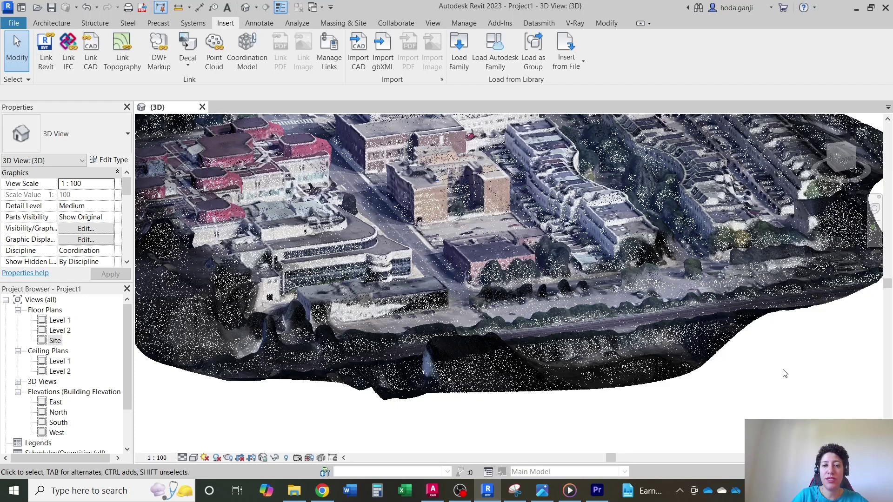
key("ctrl+s")
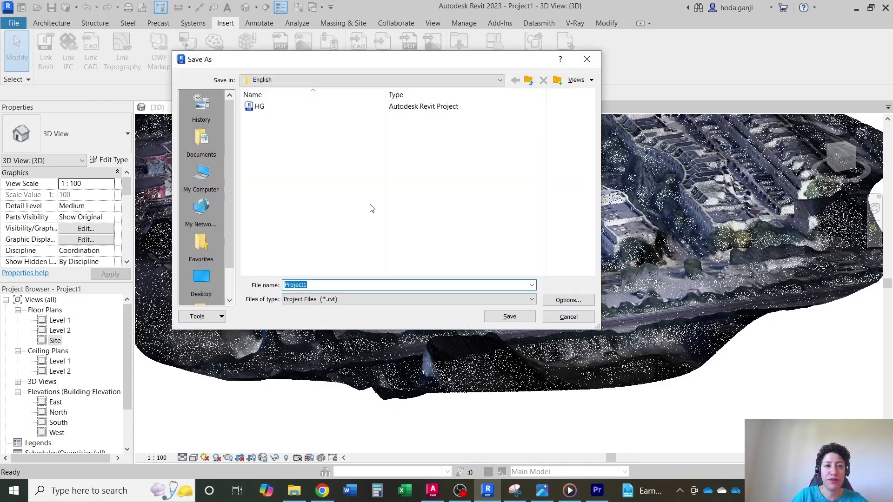
type("Google to Revit")
left_click(568, 301)
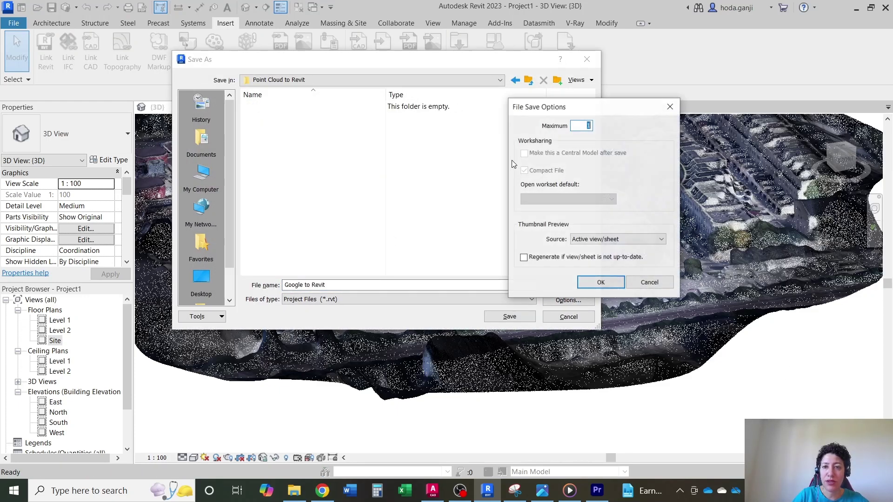
left_click(601, 282)
left_click(509, 317)
- Check the size of the saved Google to Revit file in File Explorer and return to Premiere Pro's export settings
left_click(295, 491)
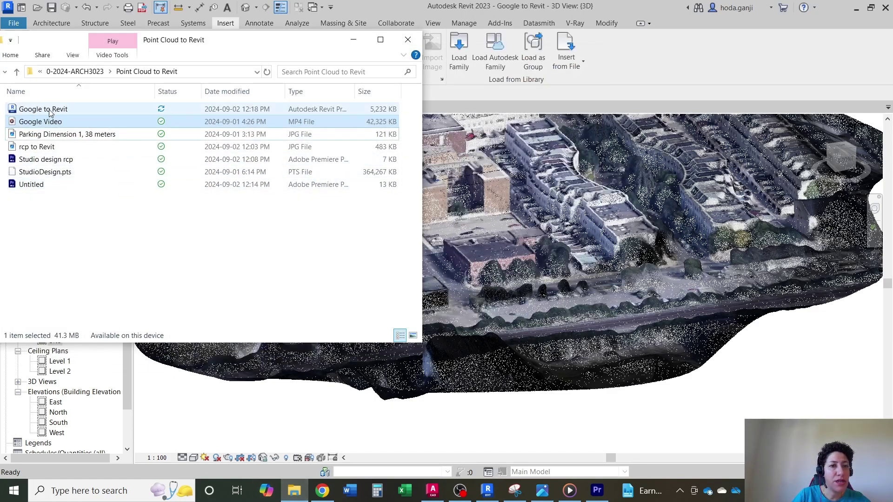
left_click(116, 111)
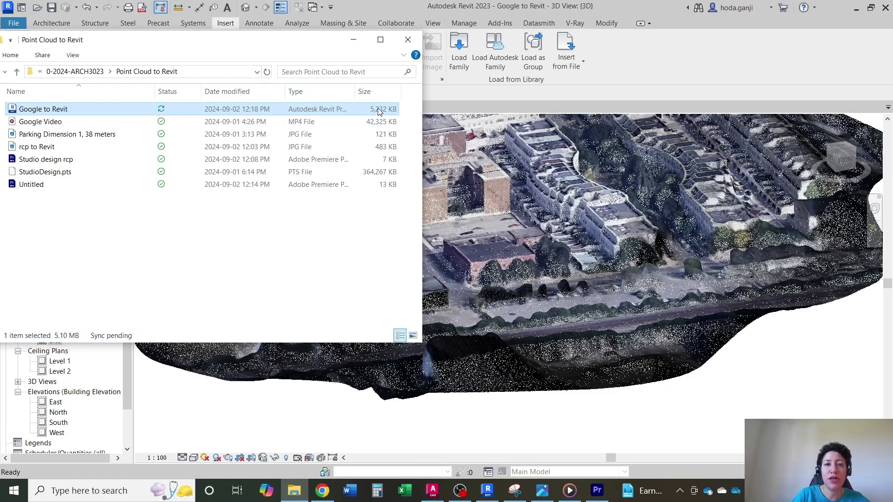
left_click(353, 40)
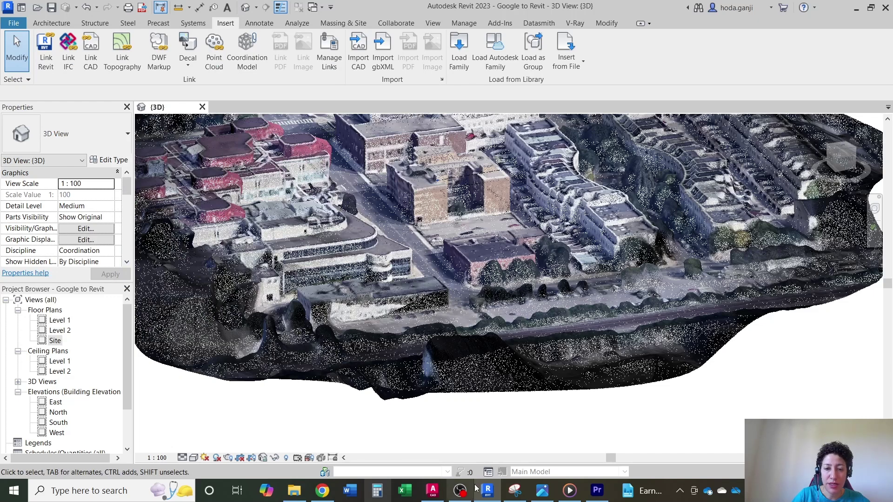
left_click(598, 490)
- Set the frame rate of the JPEG sequence export to 8 fps
left_click(291, 340)
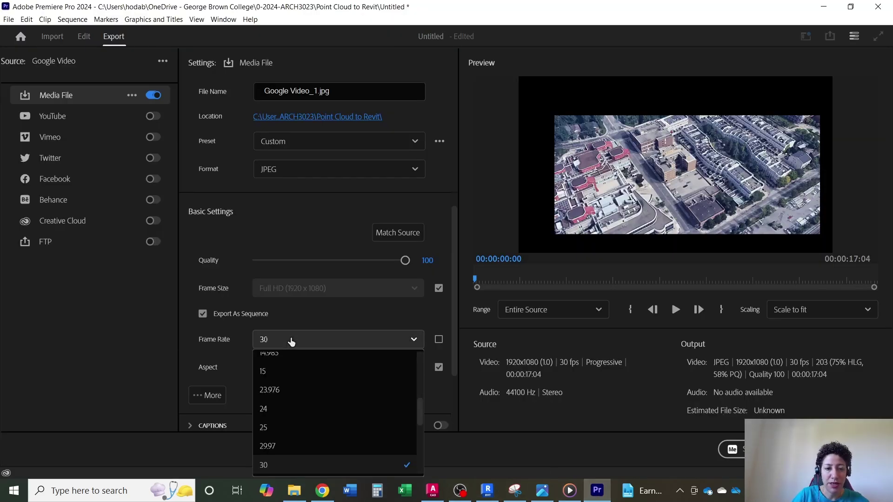
left_click(292, 341)
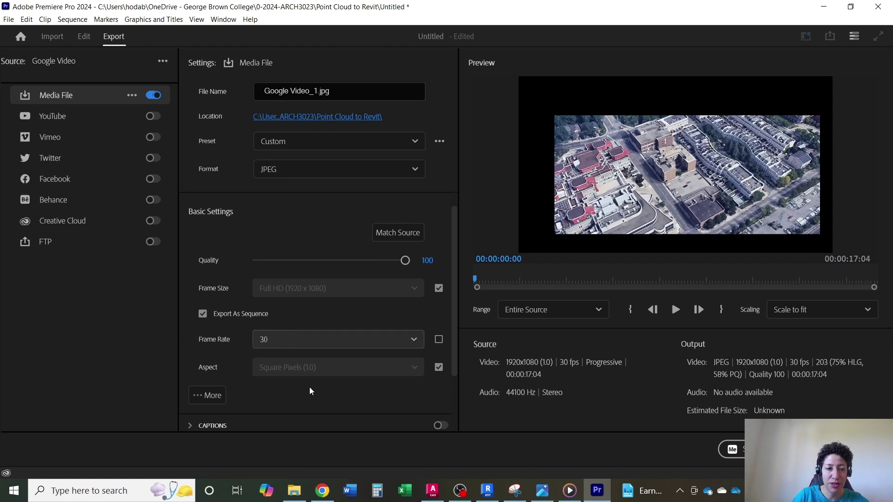
left_click(313, 338)
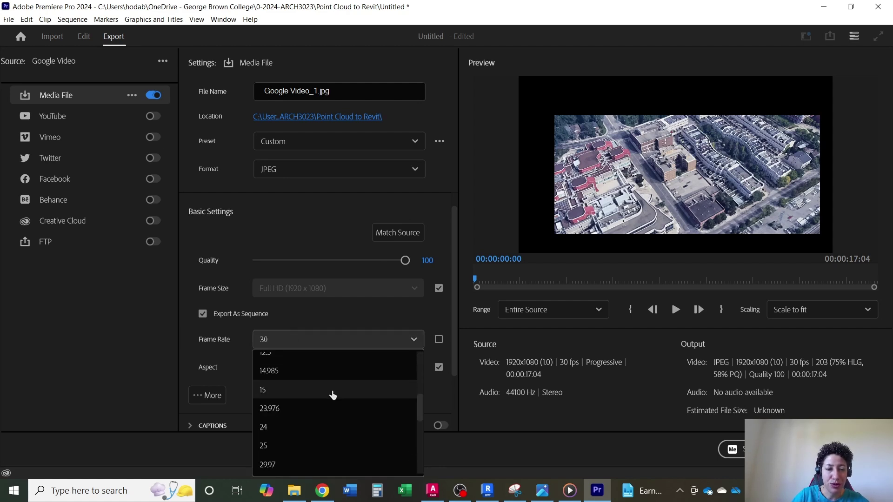
scroll(333, 393, "up", 1)
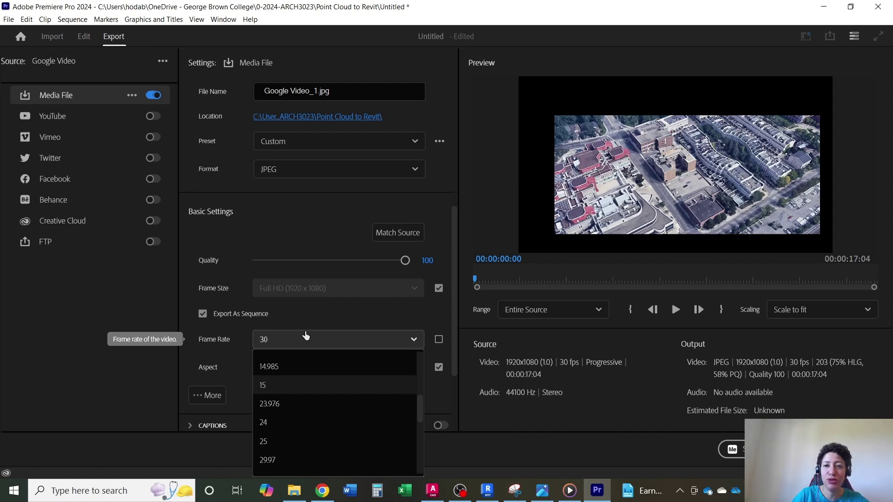
scroll(318, 392, "up", 1)
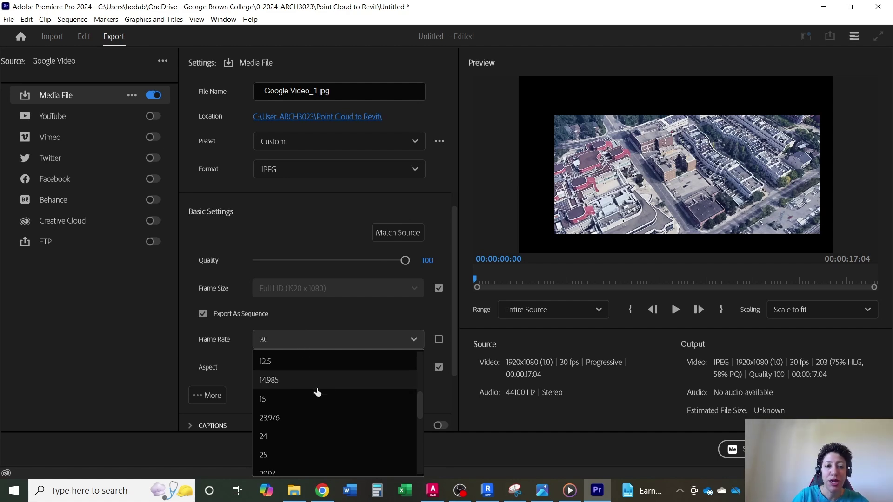
scroll(318, 392, "down", 1)
scroll(318, 392, "up", 4)
scroll(317, 389, "up", 4)
scroll(317, 388, "up", 1)
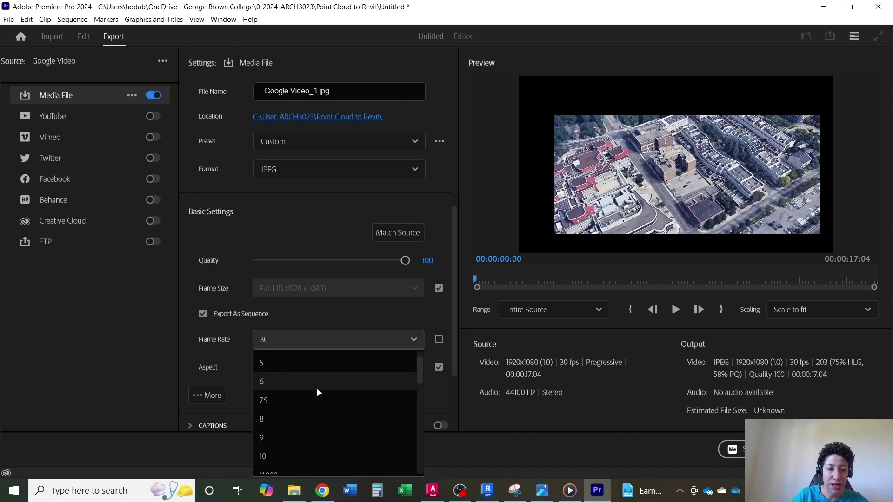
left_click(309, 418)
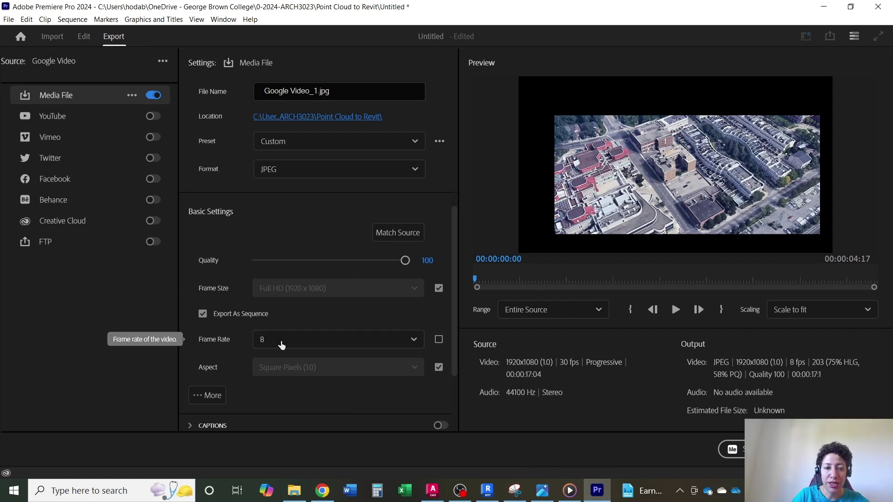
- Set the export frame rate to 6 fps and export the video as a JPEG sequence
left_click(294, 346)
left_click(289, 399)
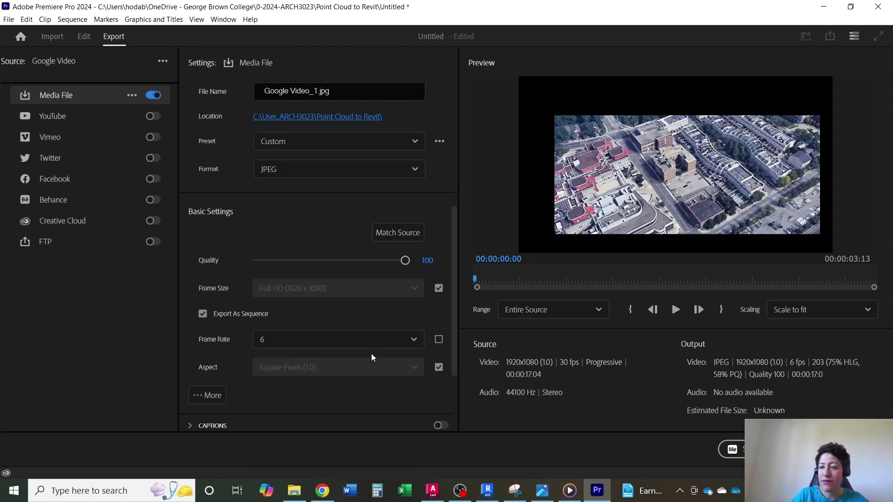
left_click(856, 449)
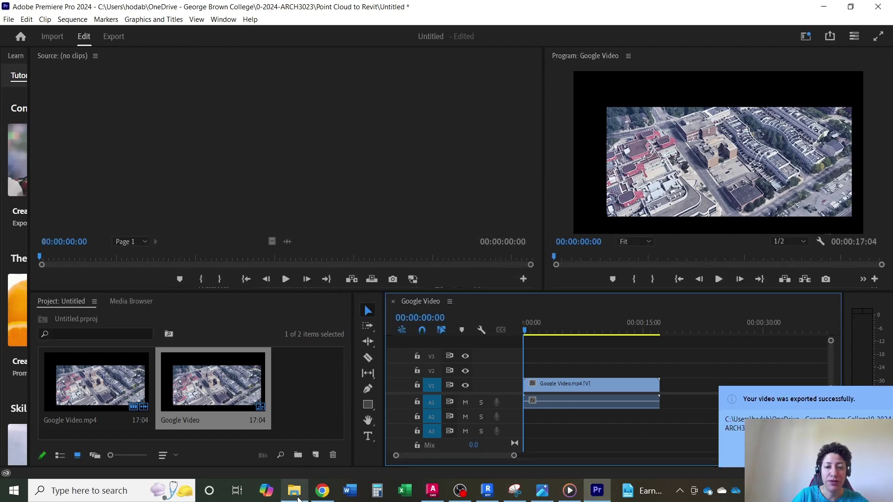
- Open the Point Cloud to Revit folder in a maximized File Explorer and select the exported JPG frames Google Video_1000 to Google Video_1101
left_click(297, 490)
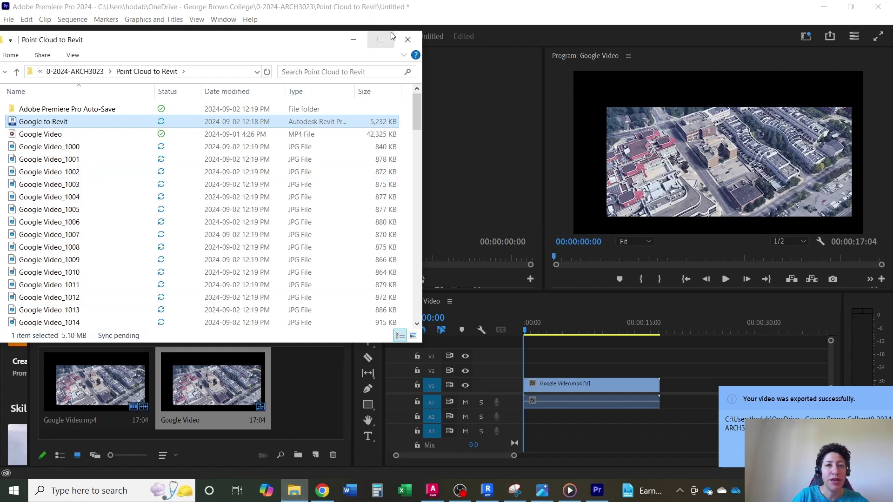
left_click(381, 39)
left_click(124, 112)
scroll(155, 245, "down", 20)
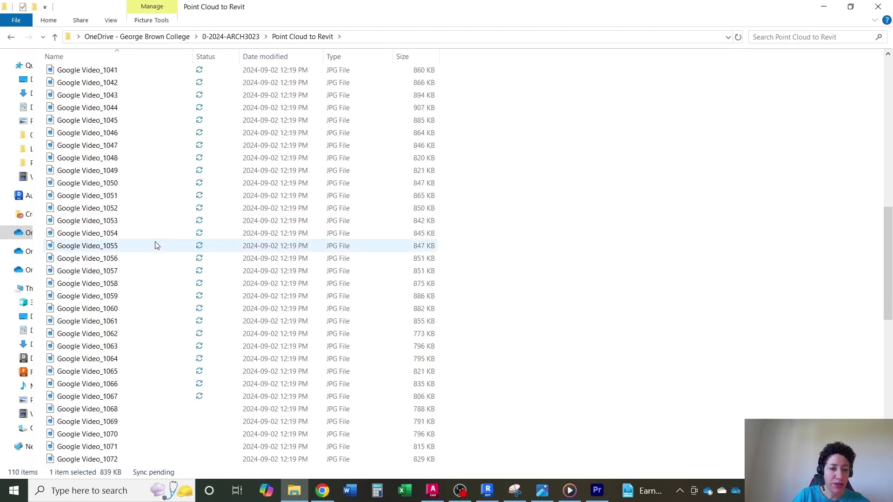
left_click(120, 398, "shift")
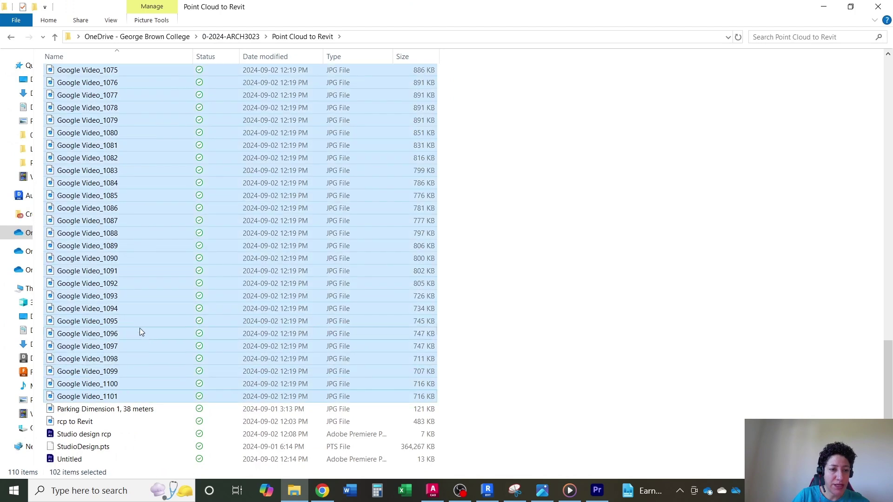
scroll(140, 322, "up", 20)
scroll(141, 322, "down", 18)
scroll(141, 322, "down", 2)
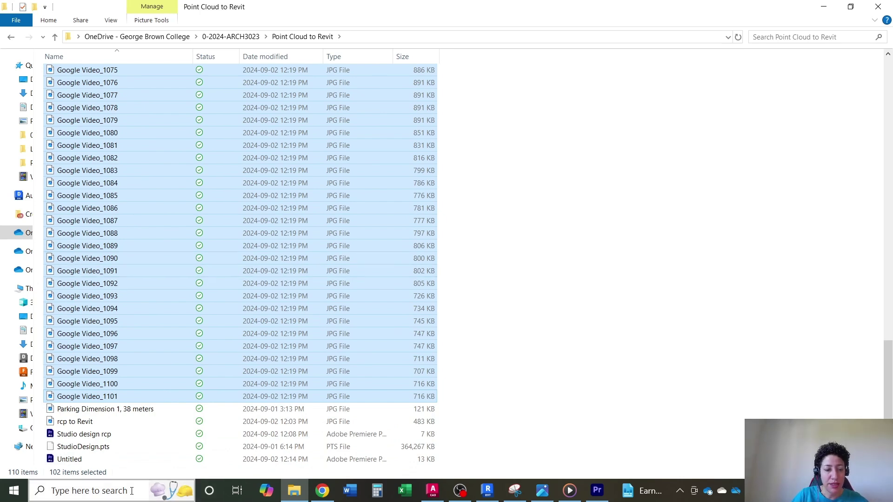
- Switch to Autodesk ReCap Photo from the desktop and start a new Object project for creating a 3D model from photos
key("super+d")
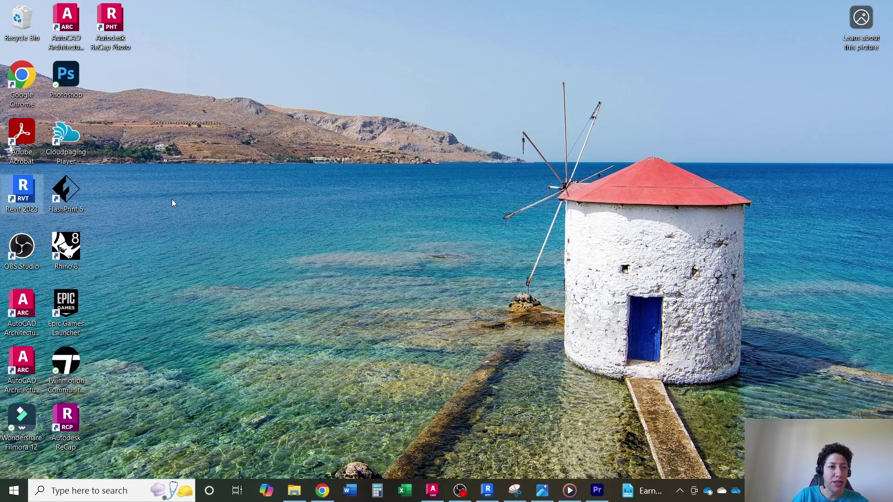
left_click(113, 17)
double_click(114, 17)
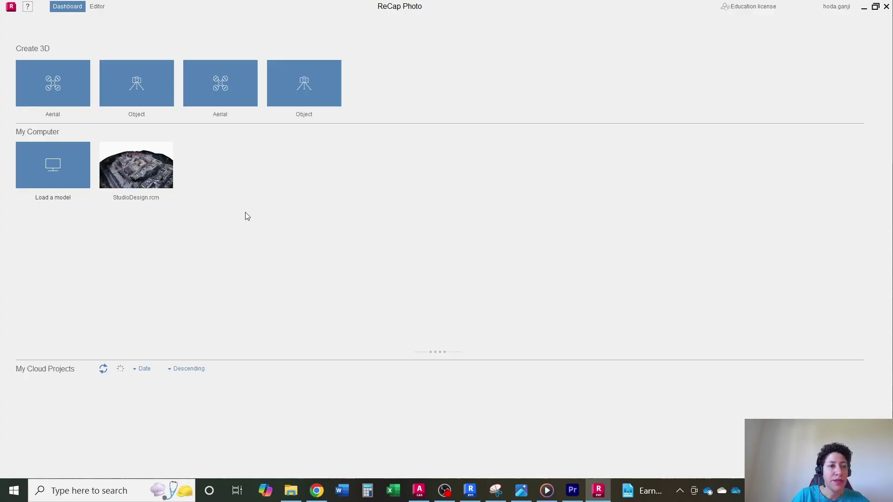
left_click(140, 80)
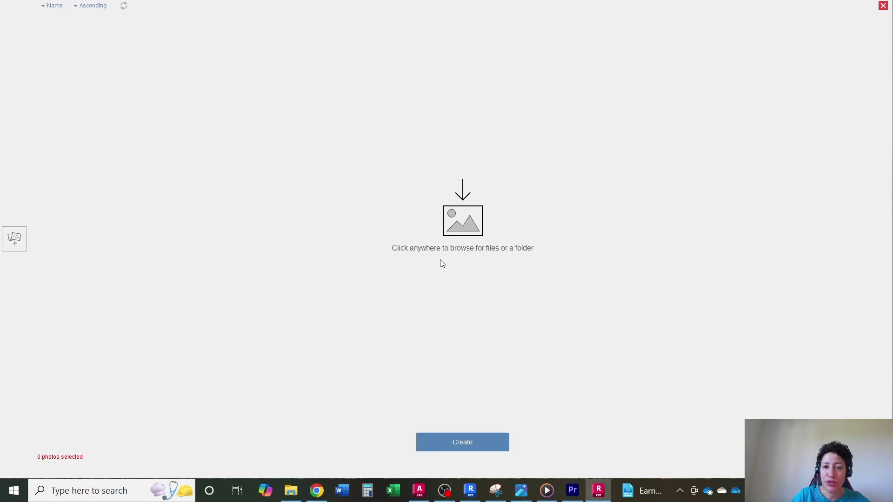
- Add the images Google Video_1000 to Google Video_1101 from the Point Cloud to Revit folder to the project
left_click(477, 217)
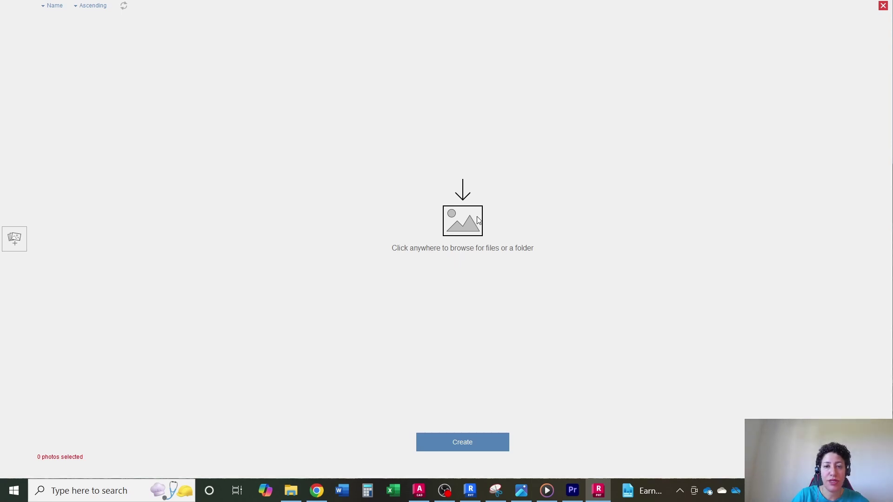
left_click(184, 119)
scroll(233, 137, "down", 15)
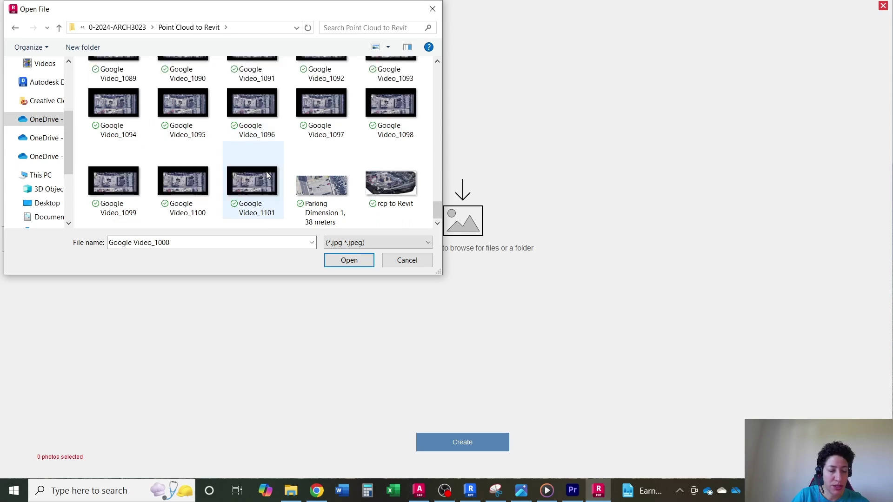
left_click(258, 180, "shift")
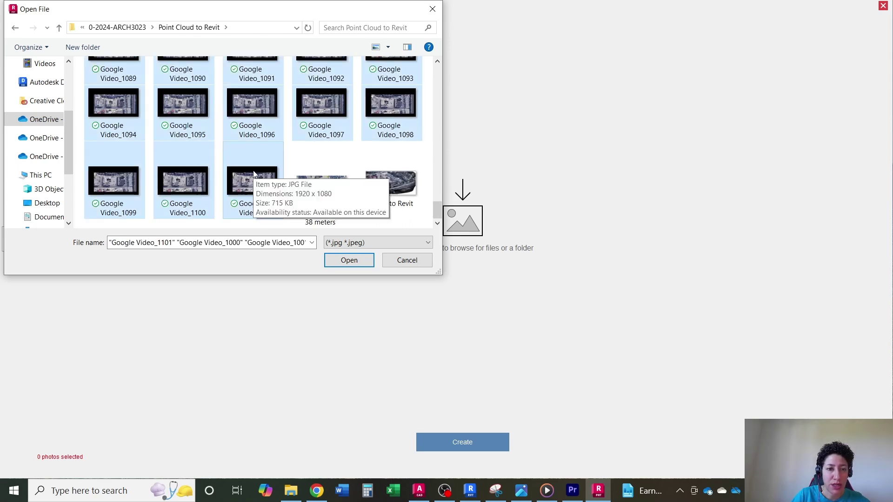
scroll(254, 172, "up", 15)
scroll(254, 173, "down", 15)
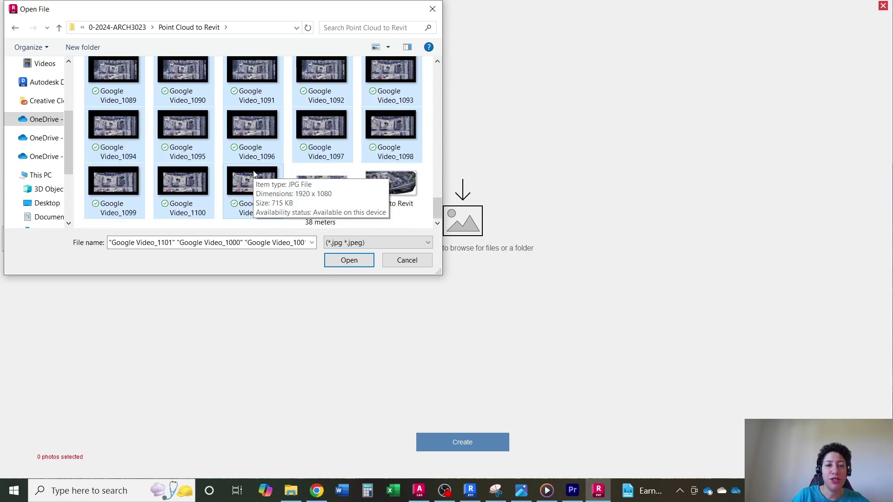
left_click(347, 261)
- Try to create the project with all the photos, and deselect the last two, Google Video_1100 and Google Video_1101
left_click(467, 447)
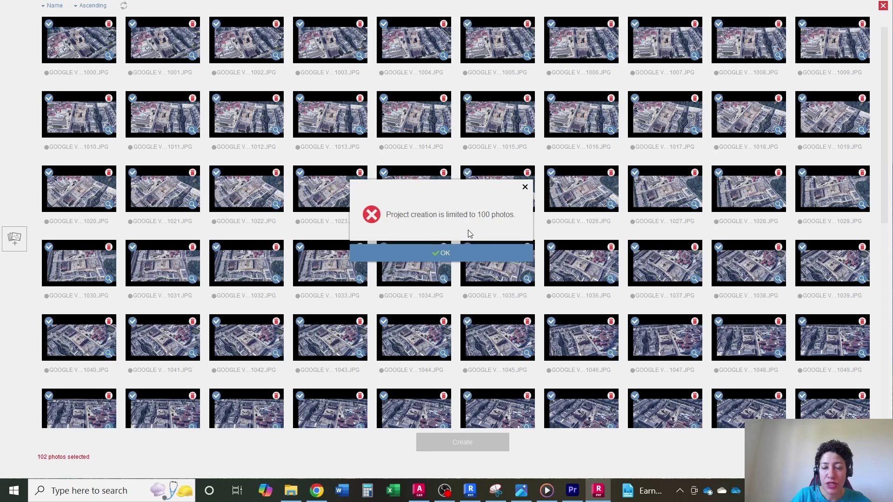
left_click(462, 252)
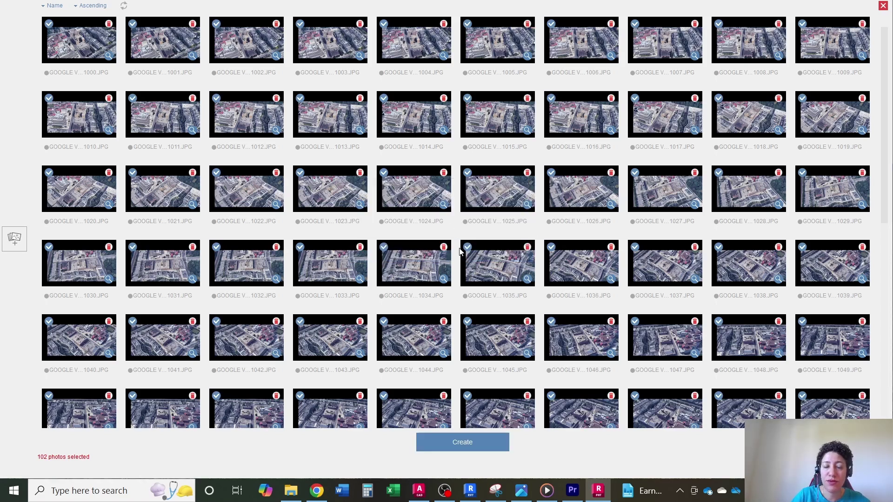
scroll(596, 298, "down", 5)
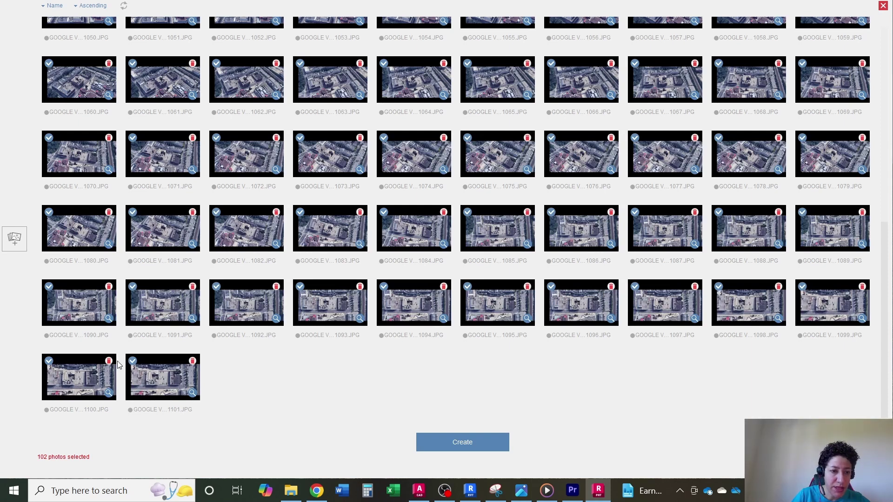
left_click(133, 362)
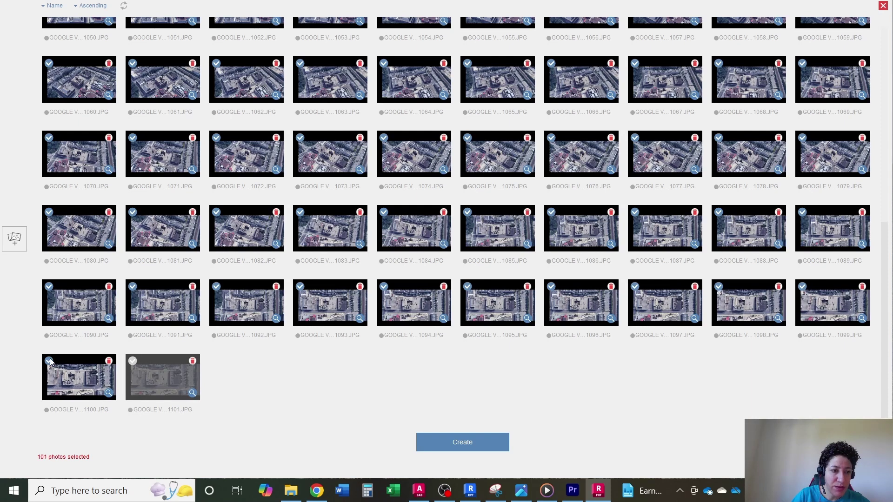
- Begin creating the project from the selected photos and name it GoogletoRevit
left_click(463, 442)
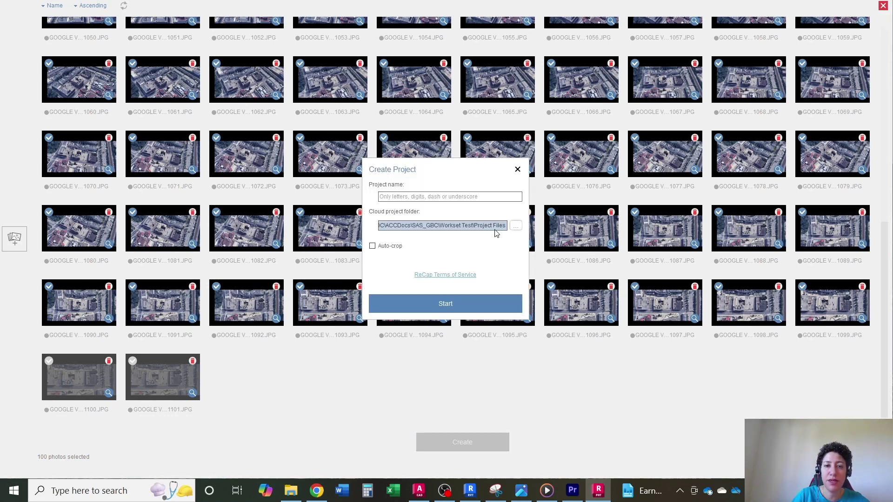
left_click(424, 225)
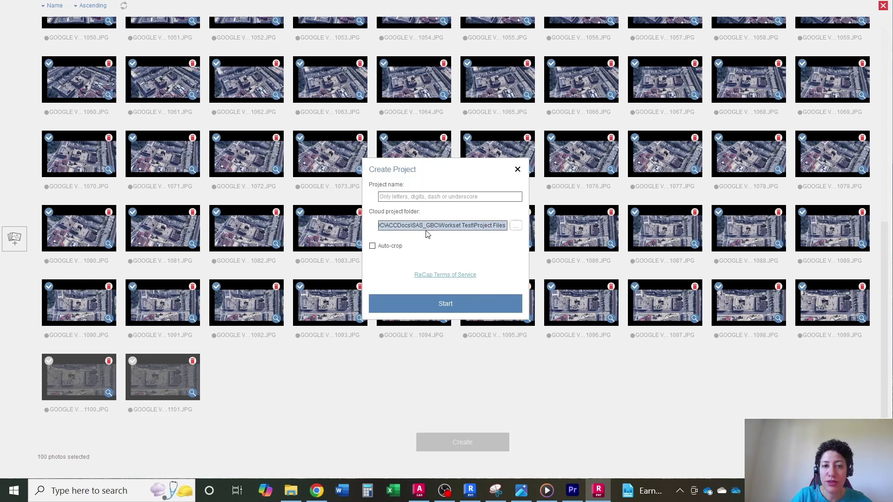
left_click(427, 232)
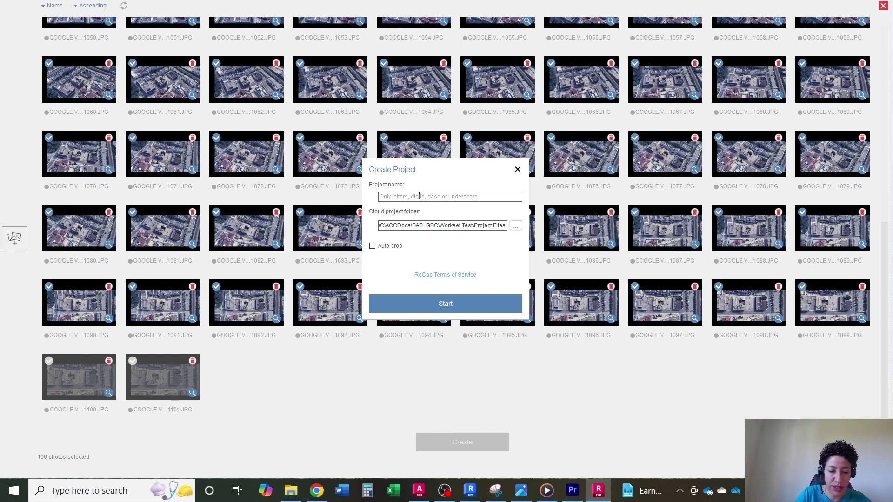
left_click(419, 196)
type("G")
key("BackSpace")
type("Googleto")
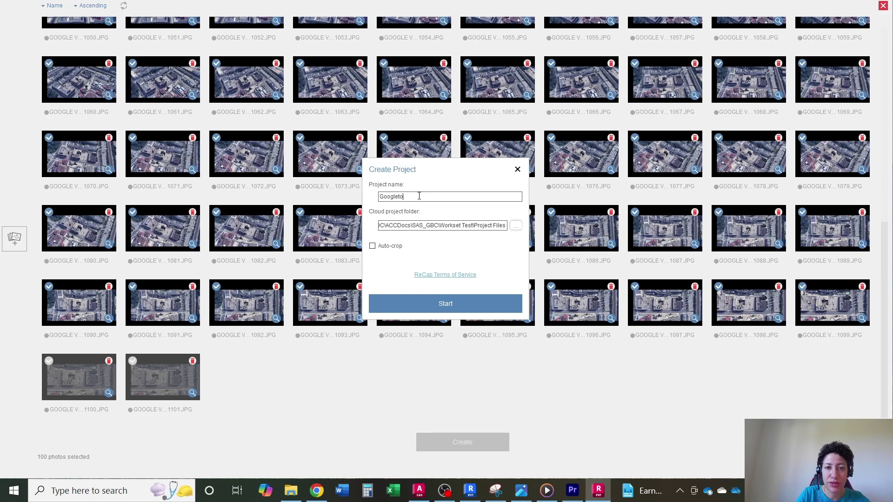
type("t")
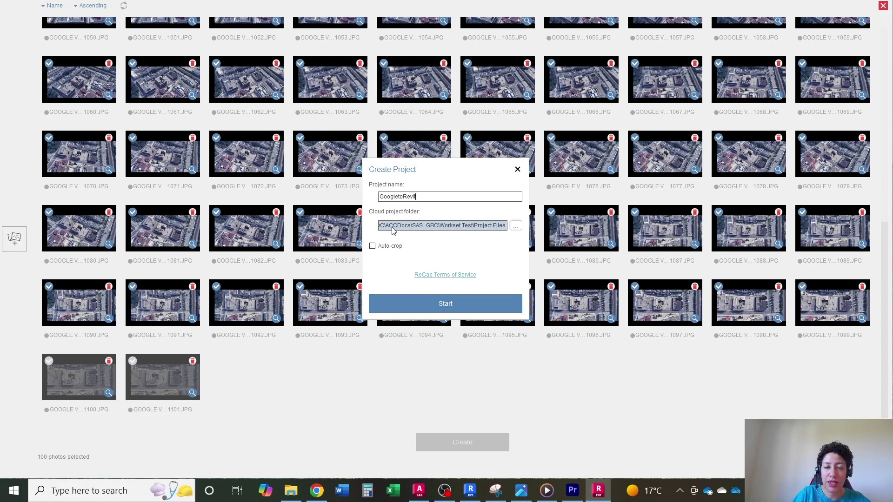
- Switch to File Explorer, widen its navigation area to locate Autodesk Docs, and check the hidden system tray programs for Autodesk Desktop Connector
left_click(96, 494)
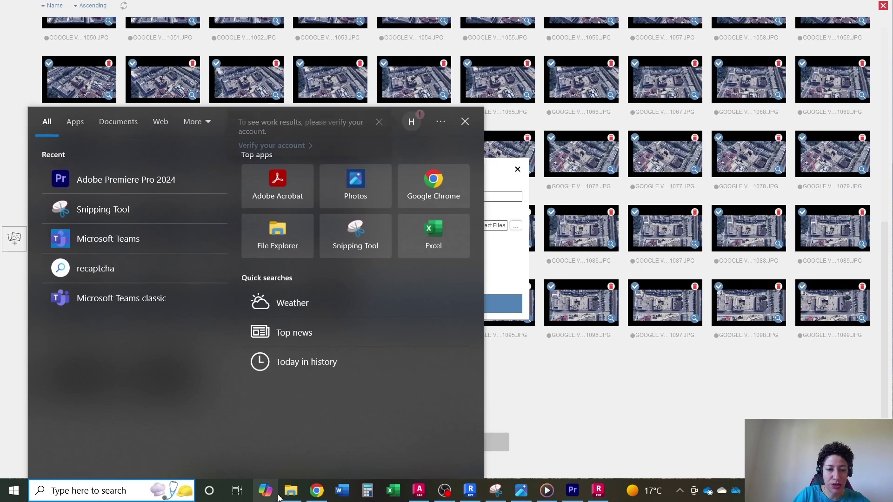
left_click(318, 492)
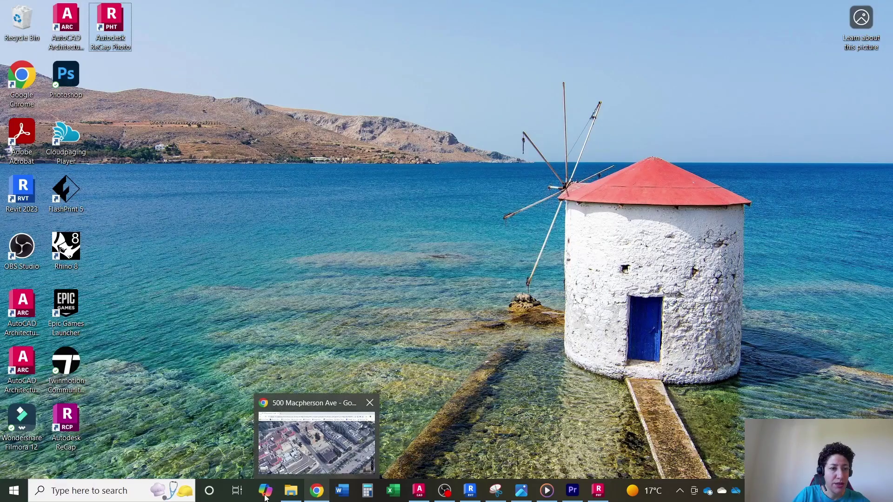
left_click(291, 491)
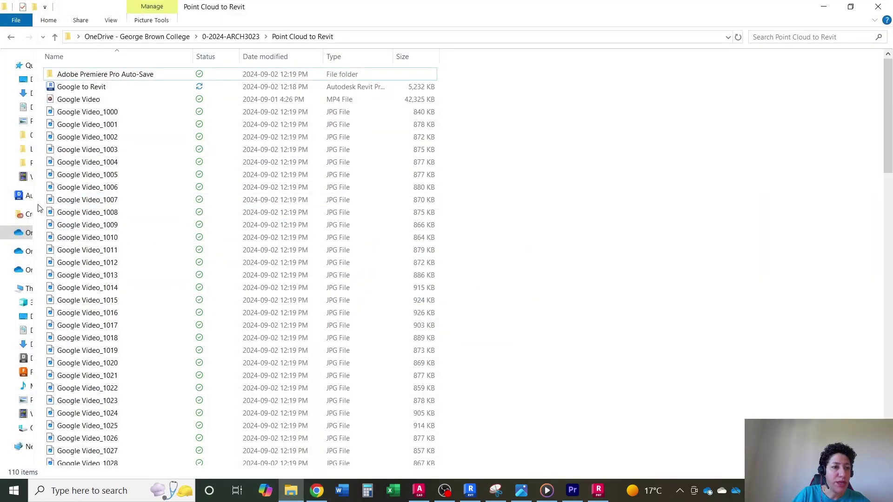
left_click_drag(33, 206, 102, 227)
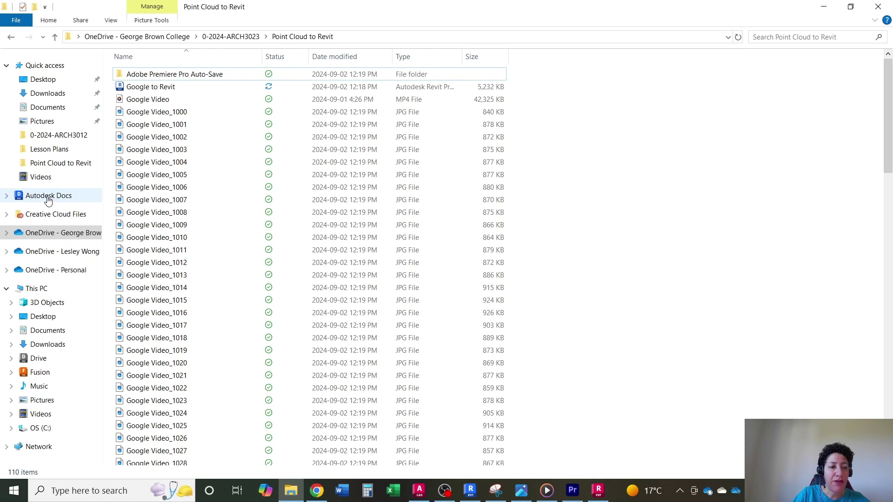
left_click(680, 491)
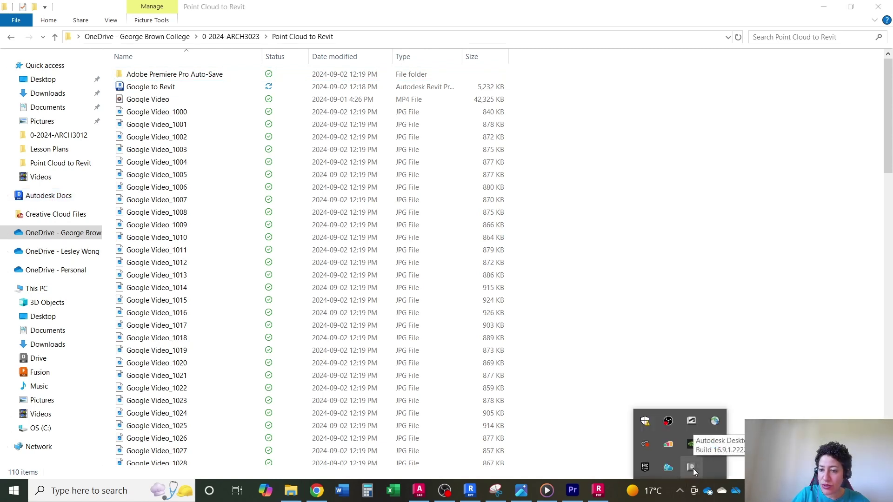
- Switch to Chrome and search Google for "autodesk desktop connector install" in a new tab
left_click(317, 491)
left_click(170, 12)
left_click(186, 38)
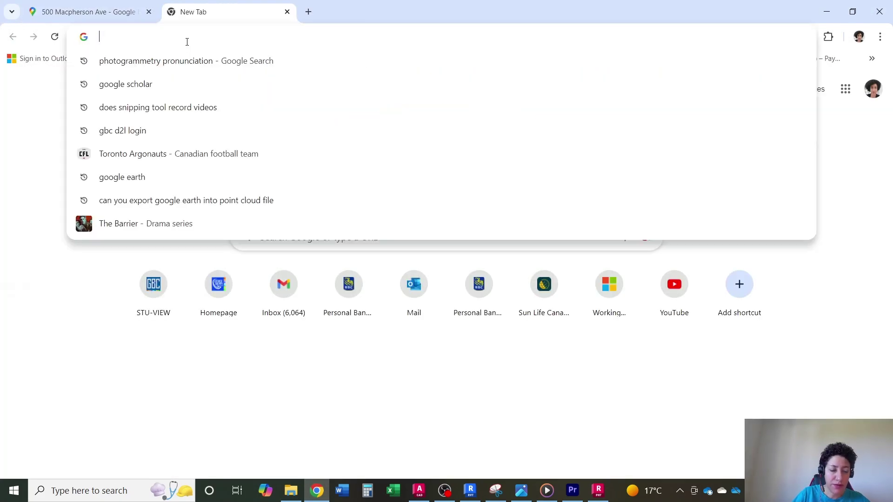
type("autodes")
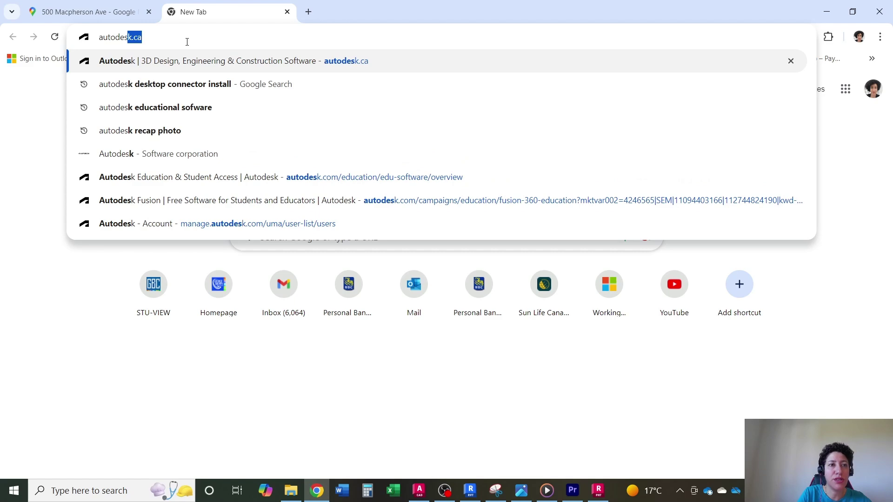
type("k")
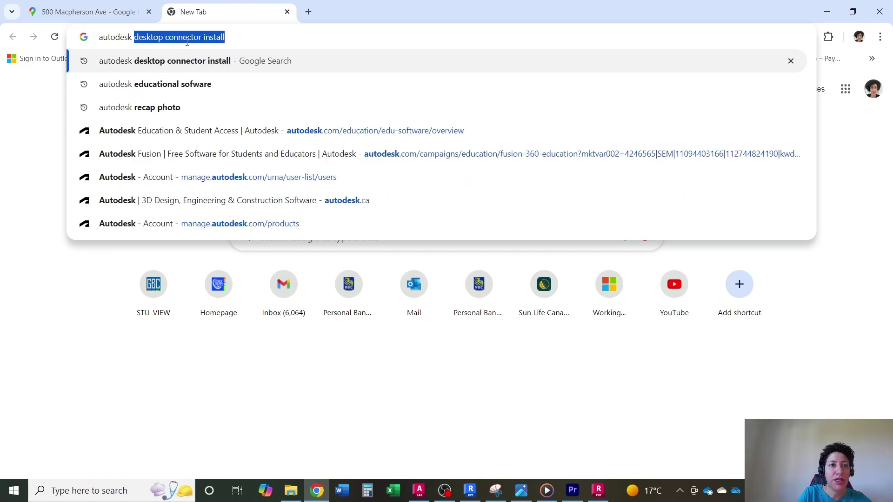
key("Return")
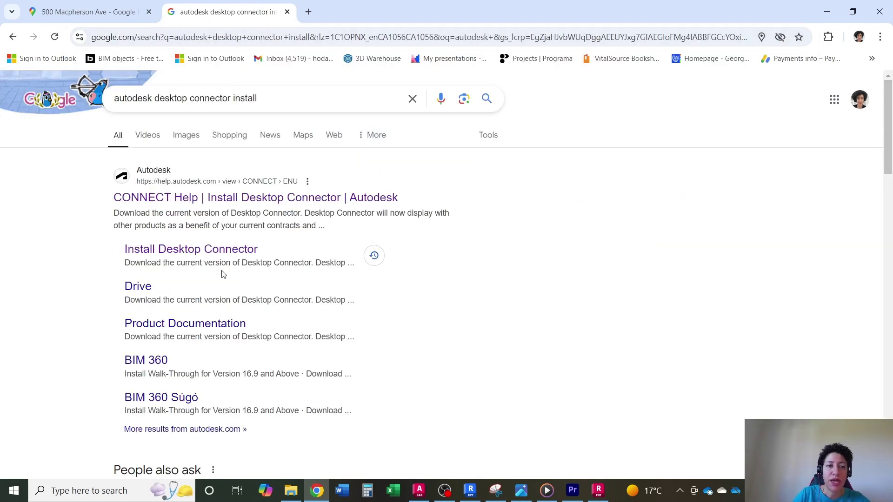
- Switch to File Explorer and browse Autodesk Docs through SAS_GBC and Workset Test to the Project Files folder
left_click(291, 491)
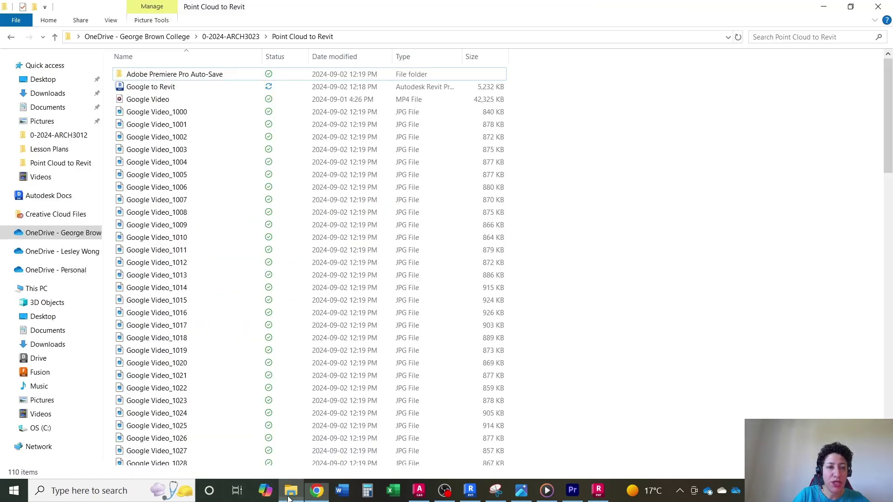
left_click(66, 196)
left_click(141, 75)
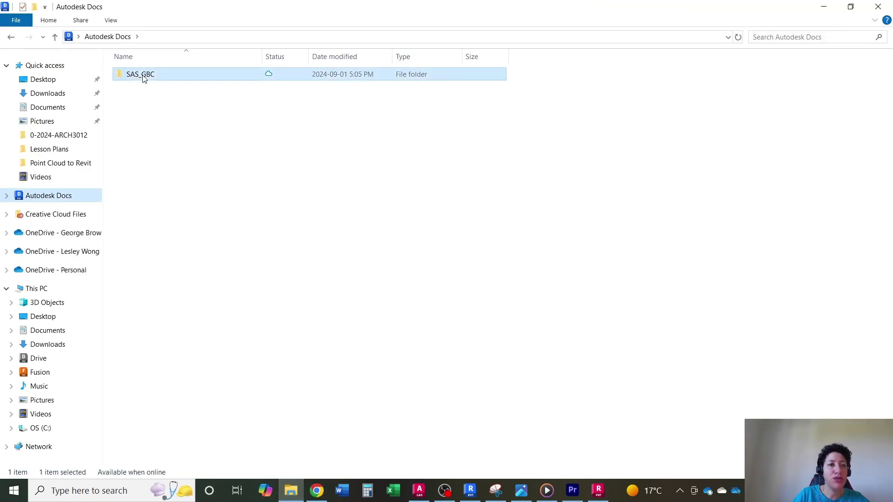
double_click(142, 75)
double_click(153, 78)
left_click(141, 76)
double_click(141, 75)
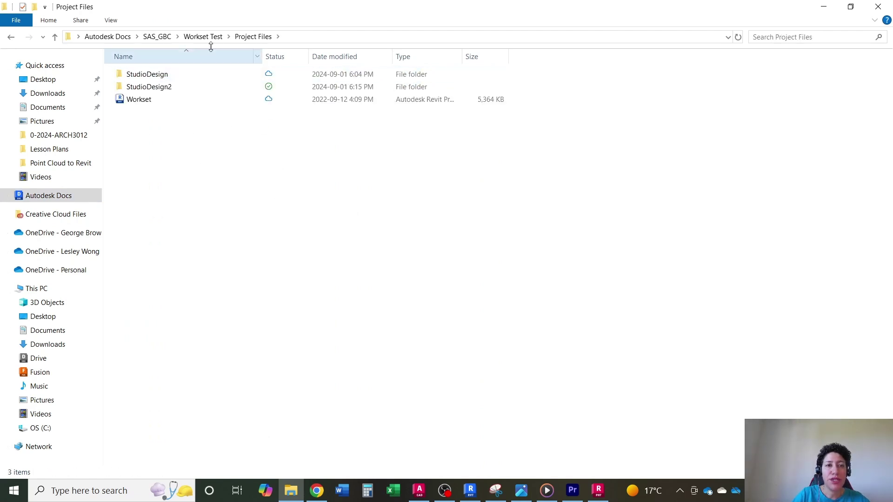
- Return to ReCap Photo, choose Project Files under Workset Test as the cloud project folder, and start the GoogletoRevit project
key("alt+Tab")
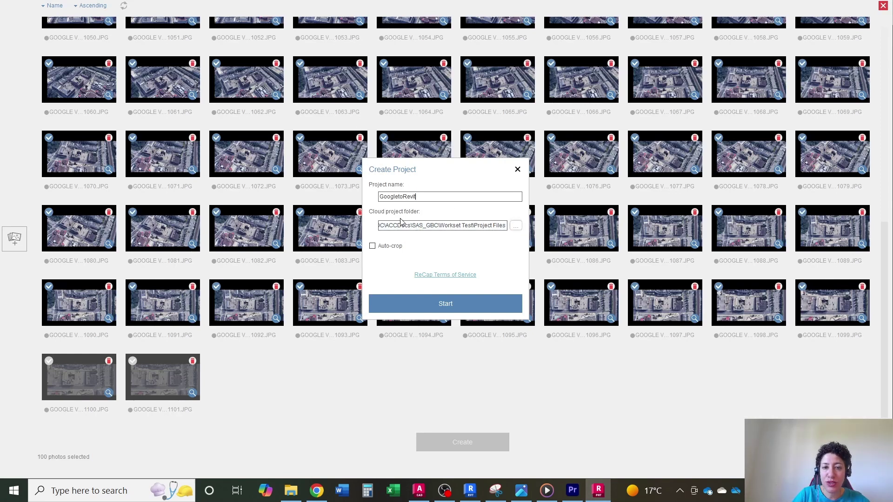
left_click(516, 225)
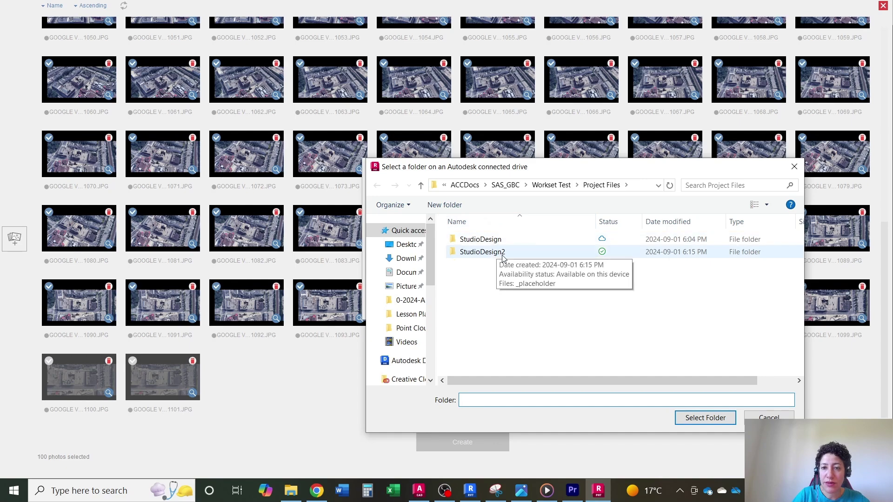
left_click(704, 418)
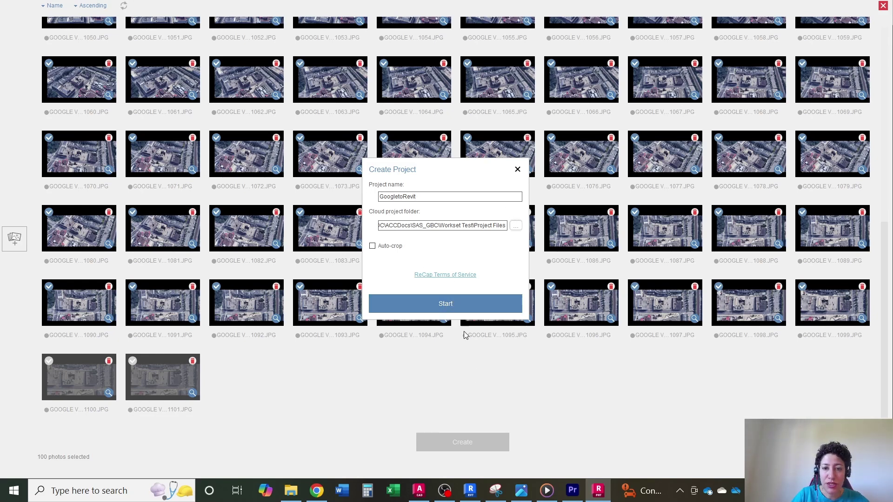
left_click(453, 307)
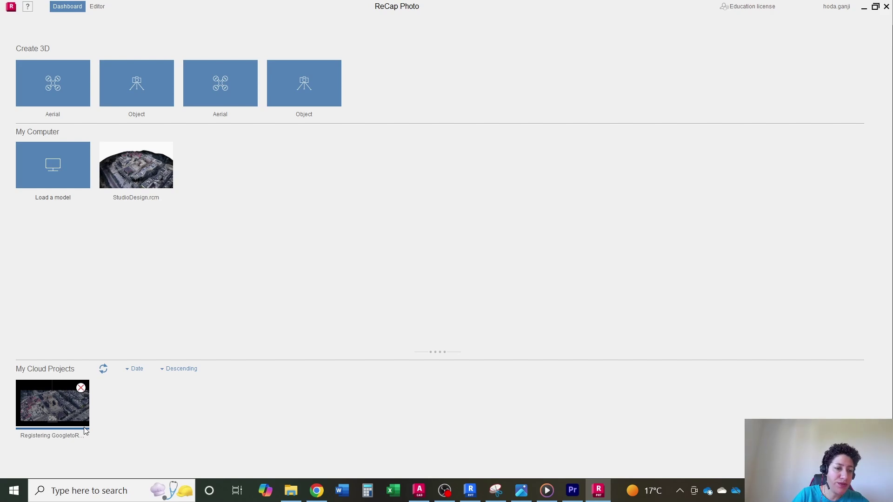
- Open the StudioDesign.rcm model from My Computer and examine the parking lot and surrounding buildings up close
left_click(136, 166)
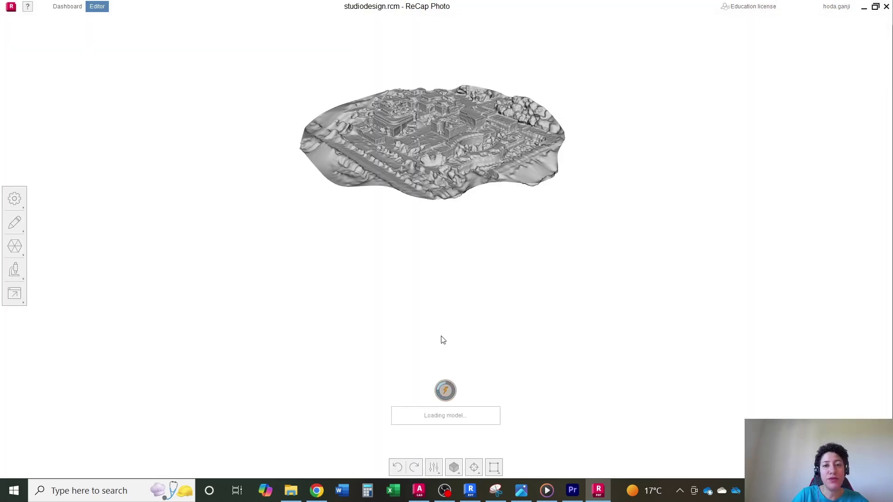
scroll(447, 49, "up", 5)
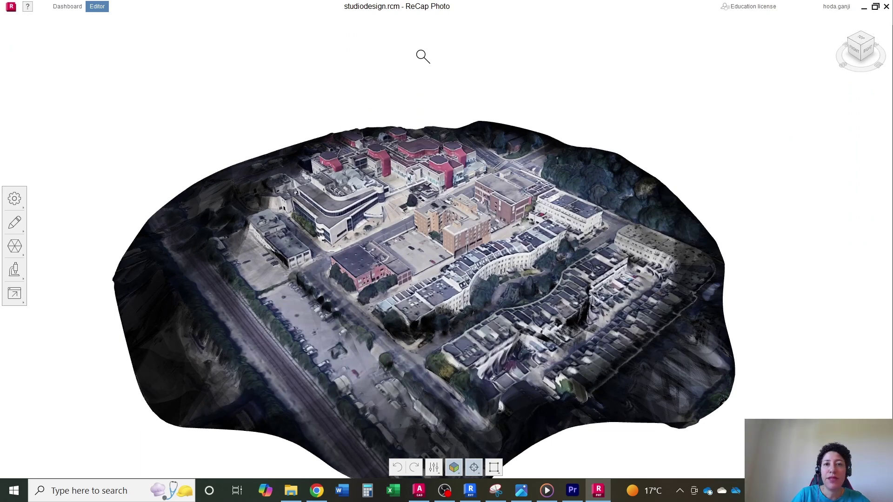
middle_click_drag(427, 279, 467, 283)
left_click_drag(468, 284, 319, 277)
scroll(278, 275, "up", 5)
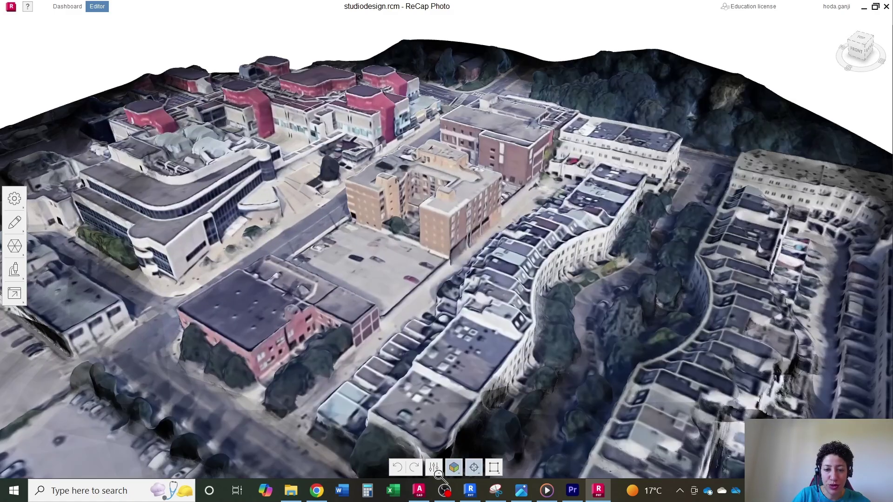
- Switch to the Photos app and view the rcp to Revit and Parking Dimension 1 reference images
left_click(522, 490)
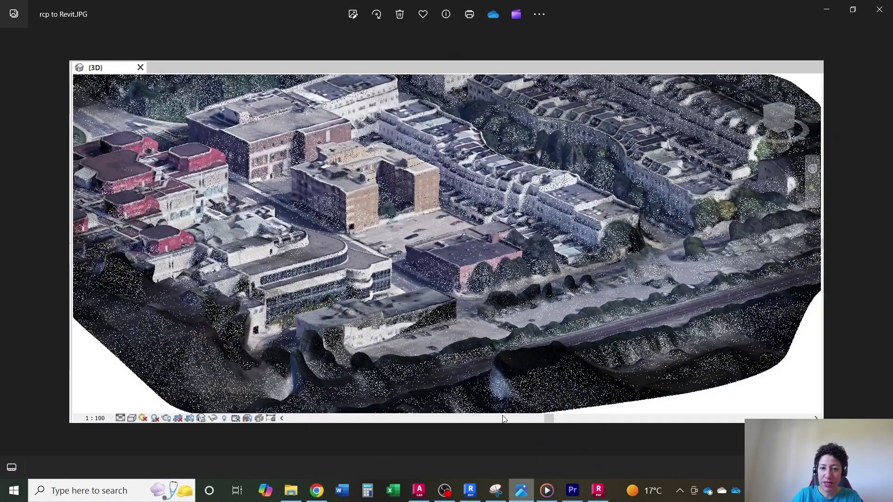
key("Right")
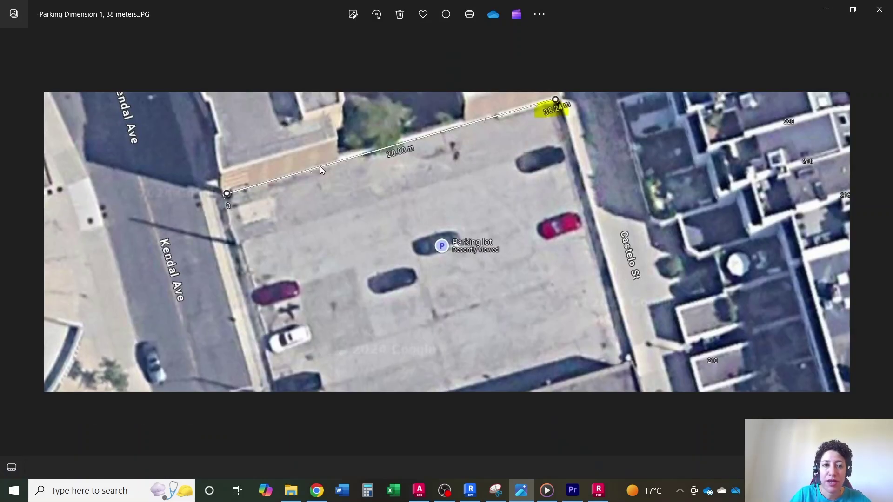
- Measure the parking lot edge beside the U-shaped building in Chrome's 2D Google map, and check the same dimension in the AutoCAD drawing
left_click(317, 491)
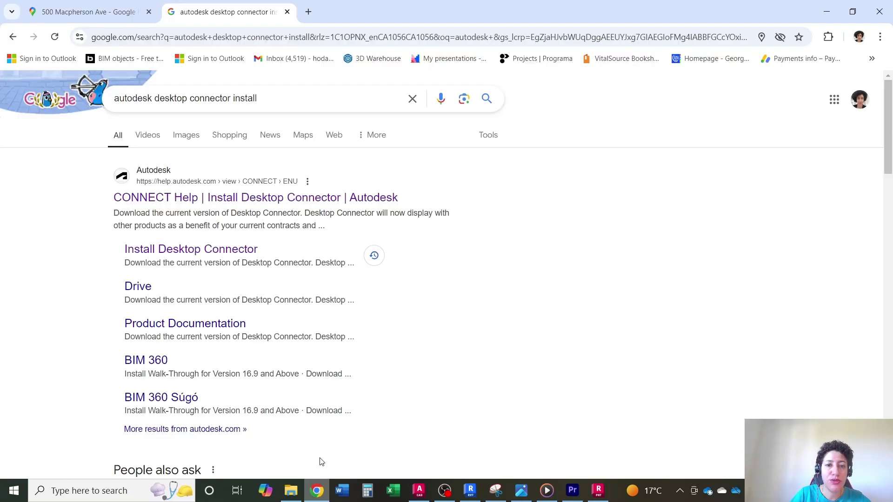
left_click(93, 11)
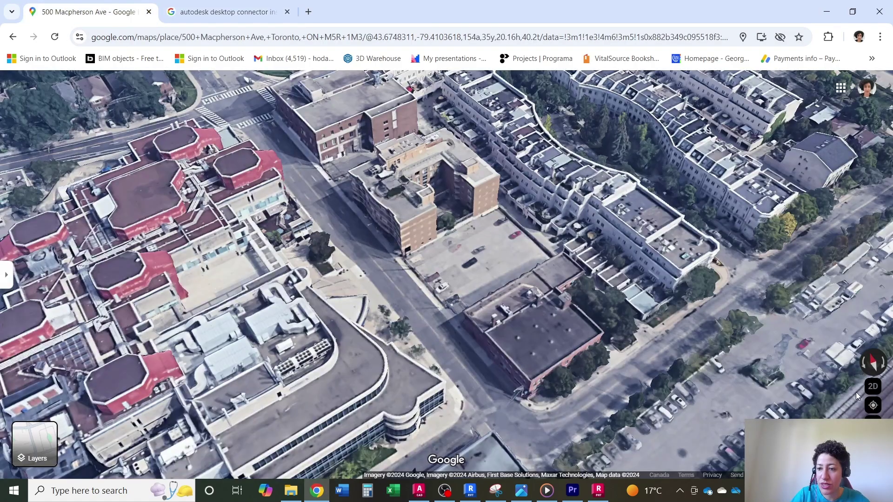
left_click(872, 388)
scroll(522, 202, "up", 5)
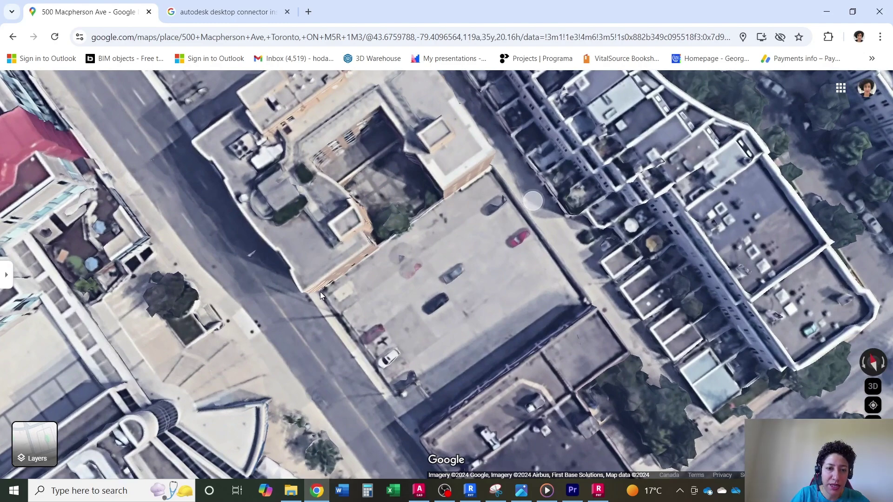
right_click(320, 293)
left_click(386, 457)
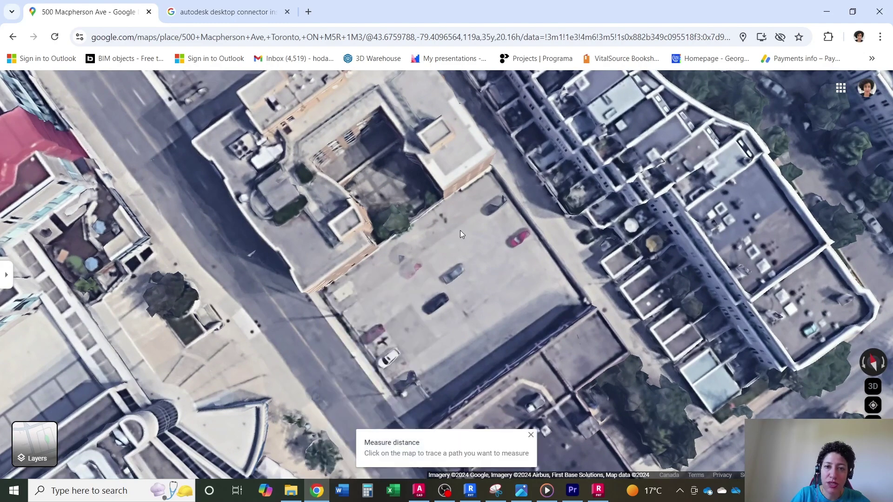
left_click(488, 166)
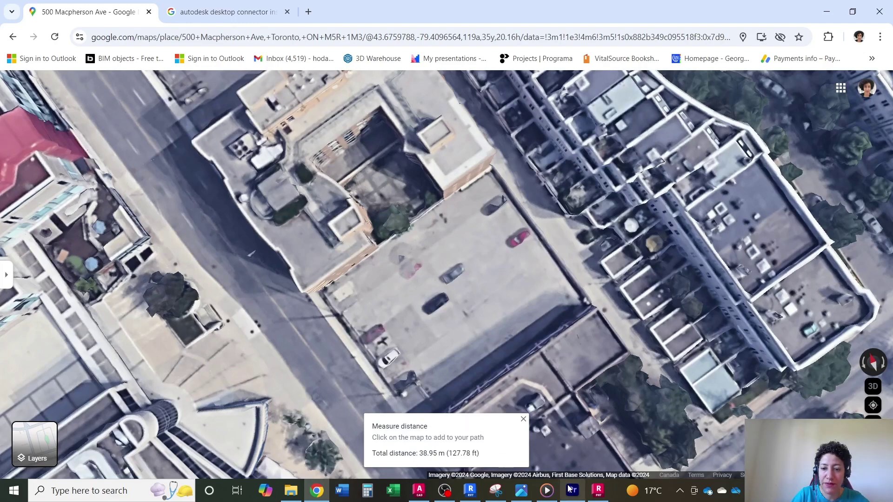
left_click(419, 491)
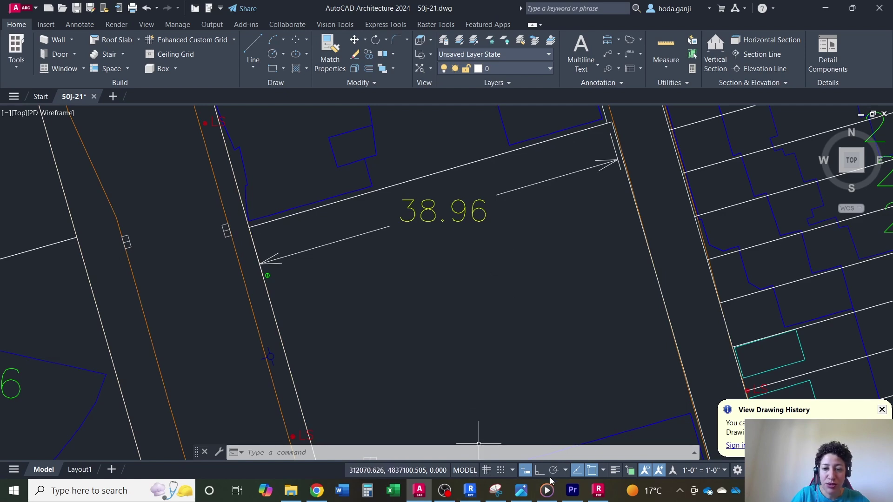
- Return to ReCap Photo, set scaling by value, and pick the two ends of the parking lot edge beside the U-shaped building
left_click(599, 491)
scroll(541, 438, "up", 5)
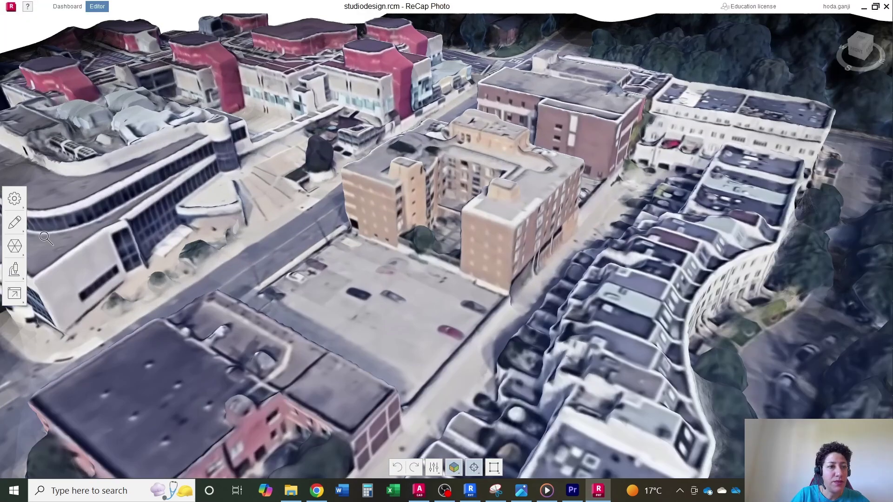
mouse_move(17, 204)
left_click(61, 201)
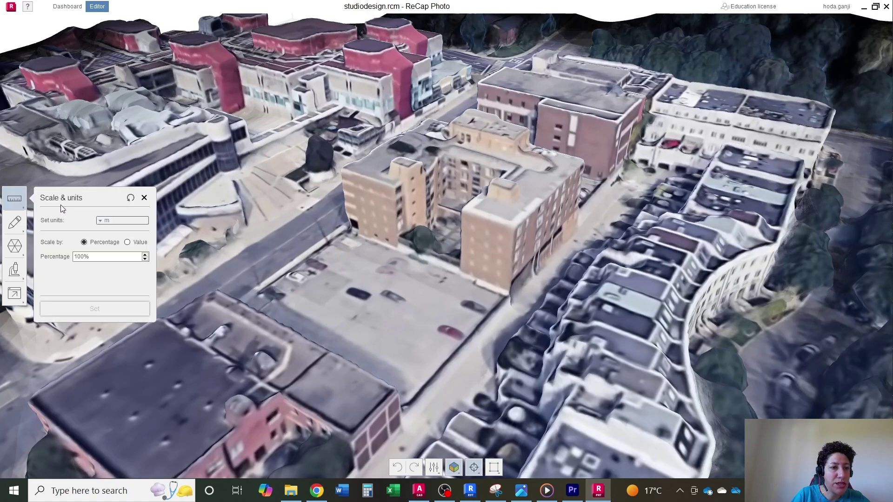
left_click(128, 242)
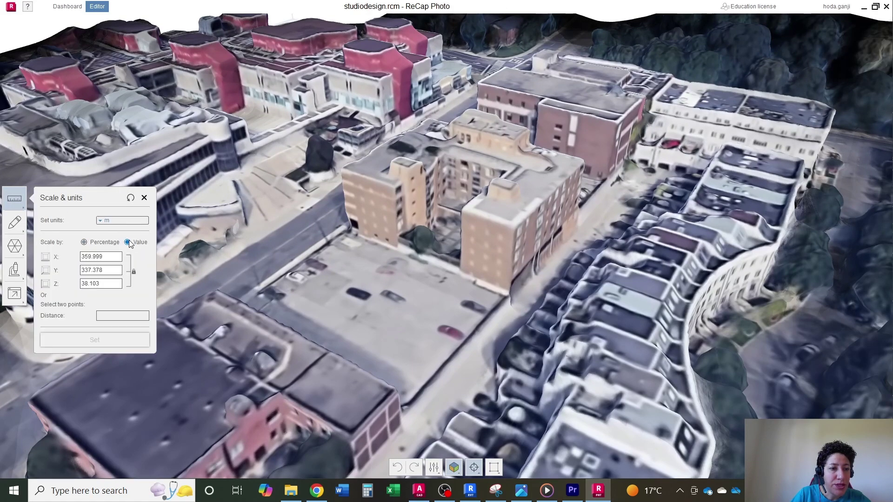
left_click(347, 231)
left_click(506, 294)
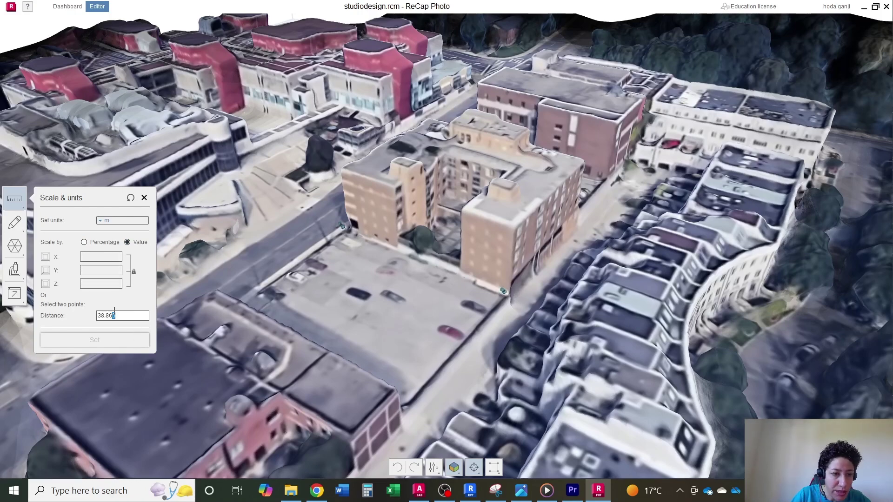
- Set the distance between the two picked points to 38.96 m and apply the scale to the model
key("BackSpace")
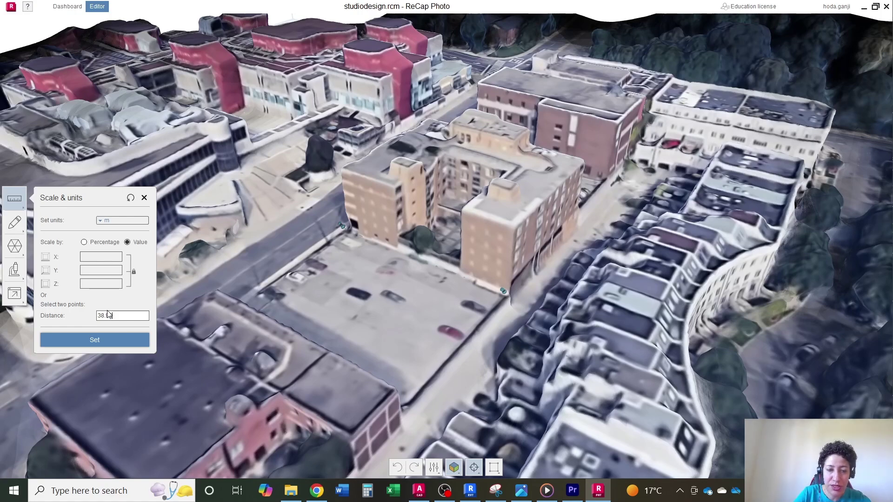
type("96")
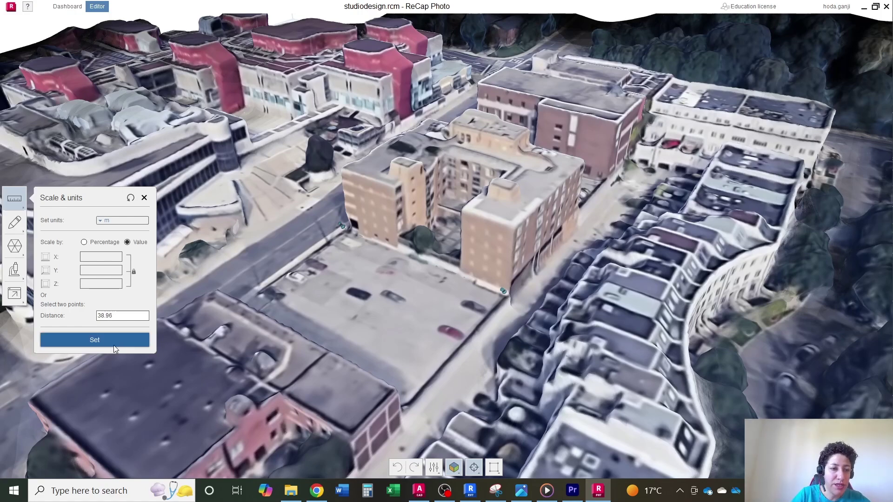
left_click(92, 338)
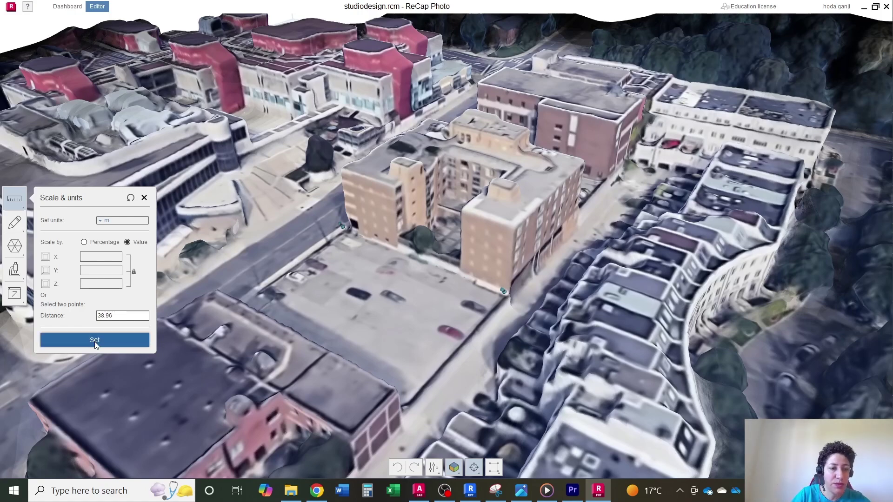
left_click(95, 341)
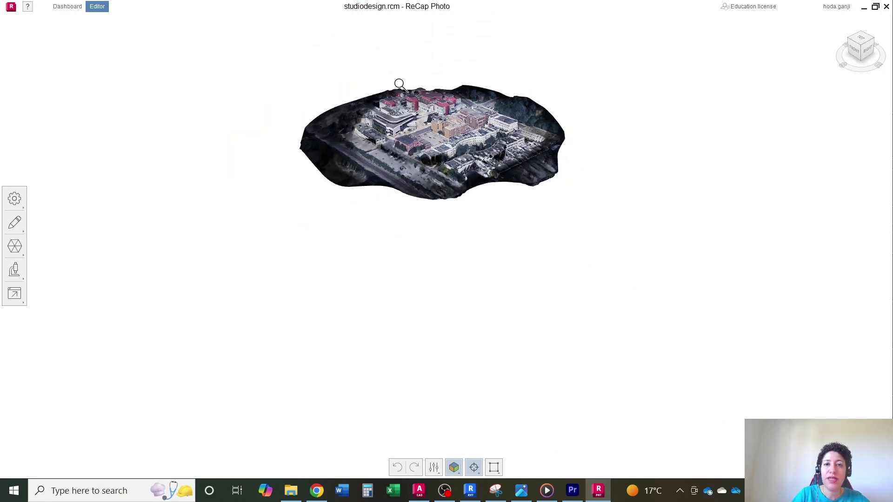
- Export the scaled model as a PTS file named GoogletoRevit in the StudioDesign folder under Project Files
scroll(399, 84, "up", 5)
left_click(14, 303)
left_click(87, 295)
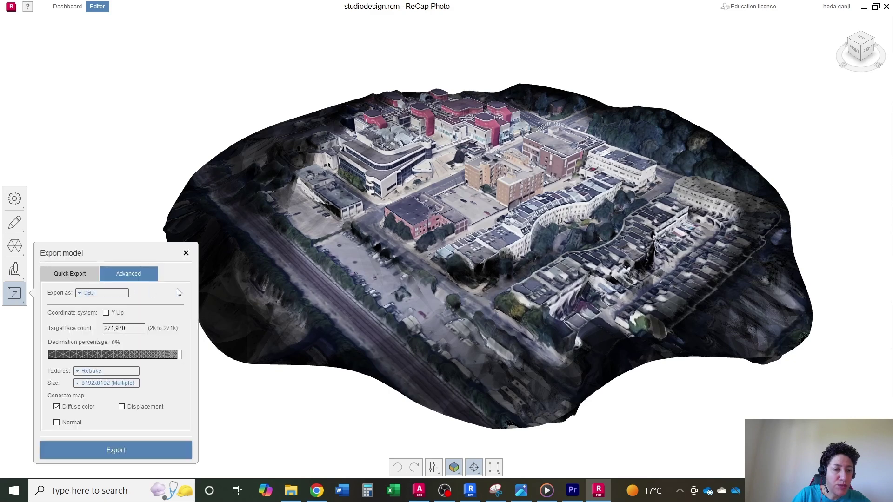
left_click(118, 292)
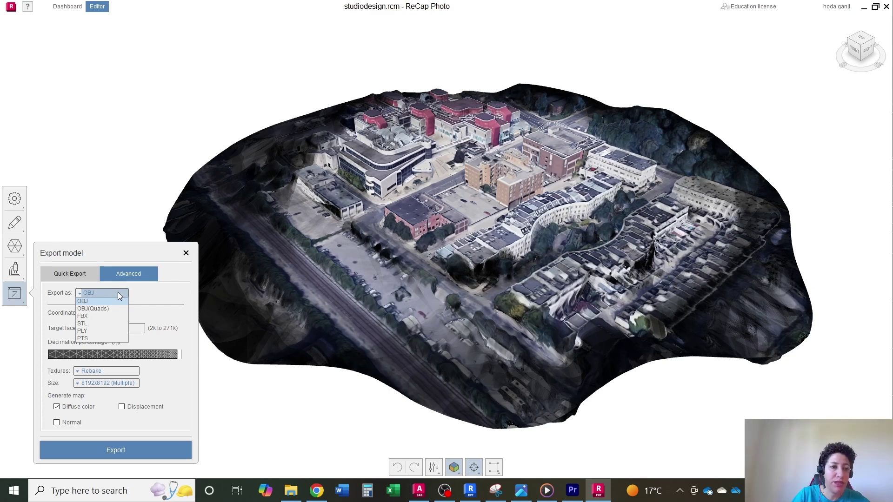
left_click(102, 338)
left_click(116, 400)
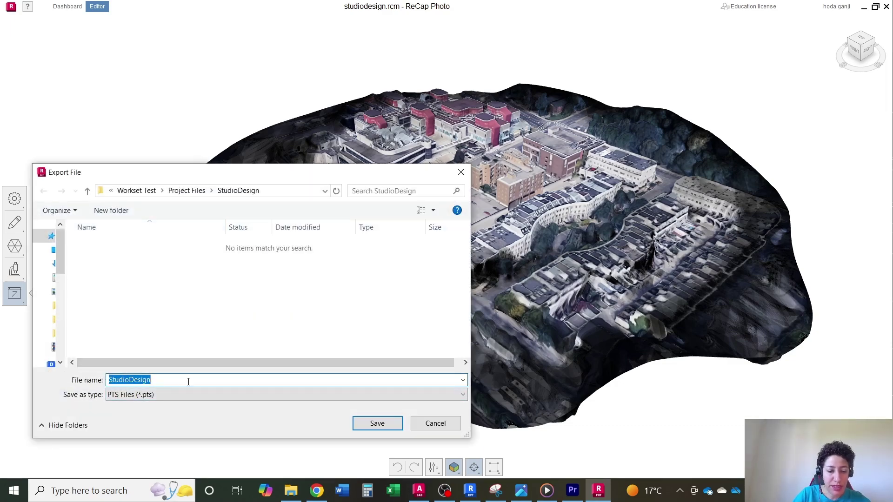
type("GoogletoRevit")
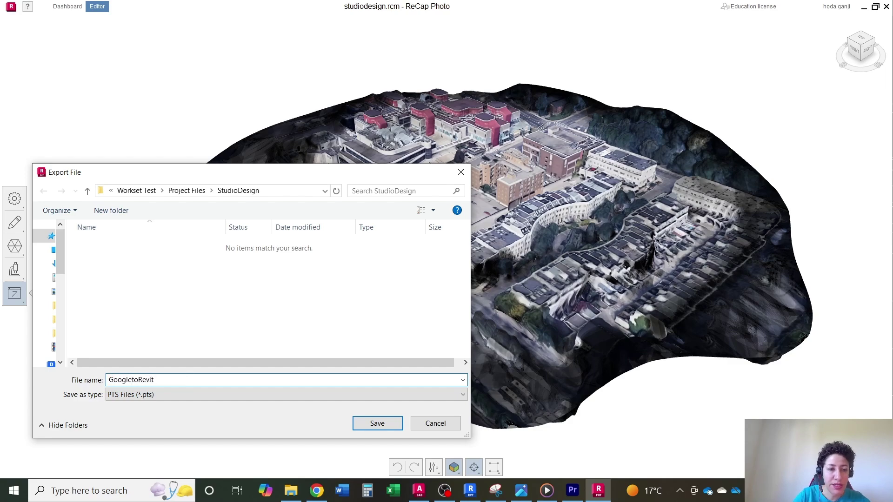
left_click(361, 424)
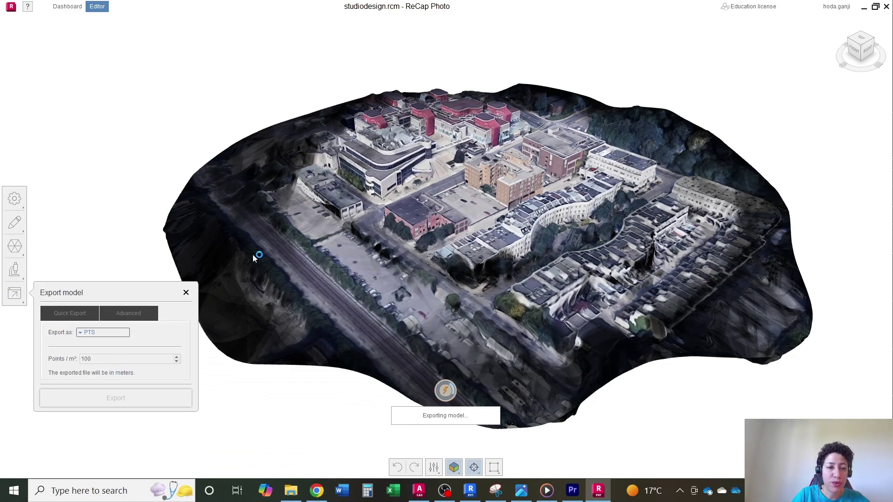
- Switch to Revit and check which file types can be linked as a point cloud, without linking a file
left_click(473, 491)
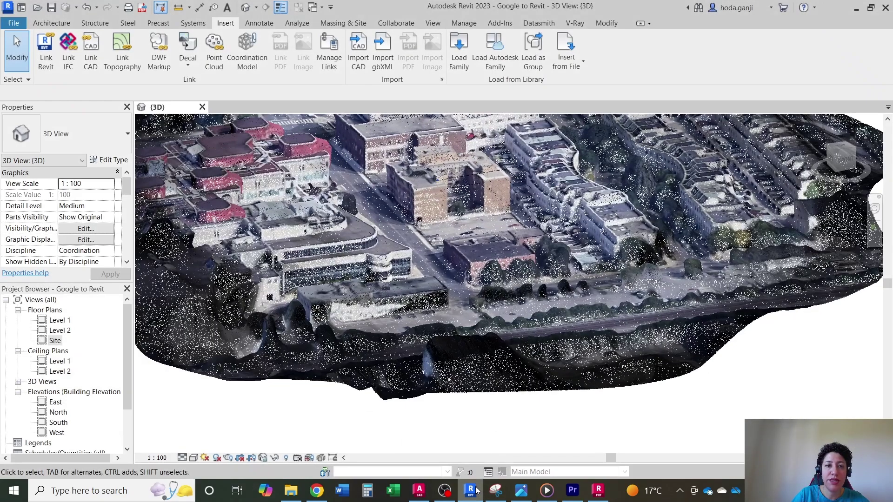
left_click(216, 50)
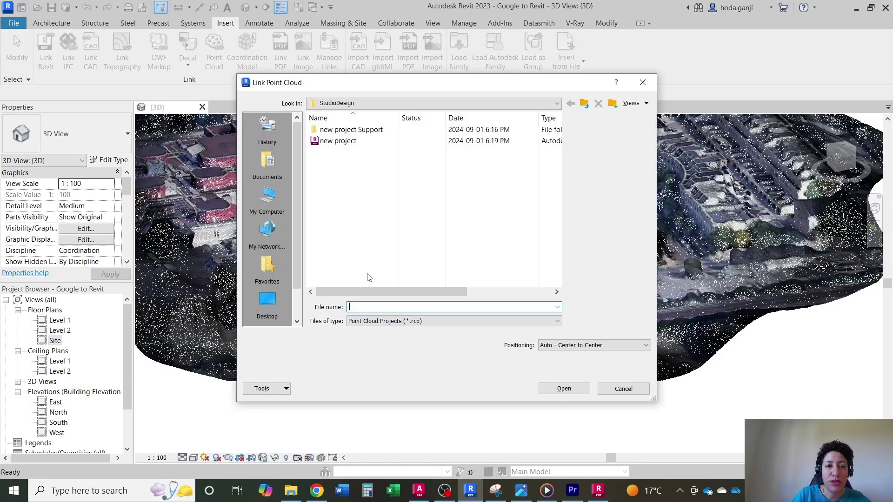
left_click(460, 321)
left_click(459, 321)
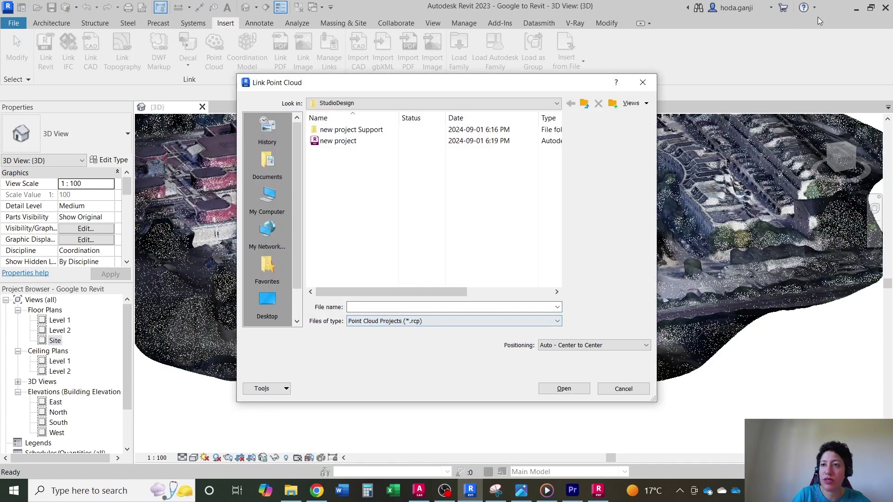
key("Escape")
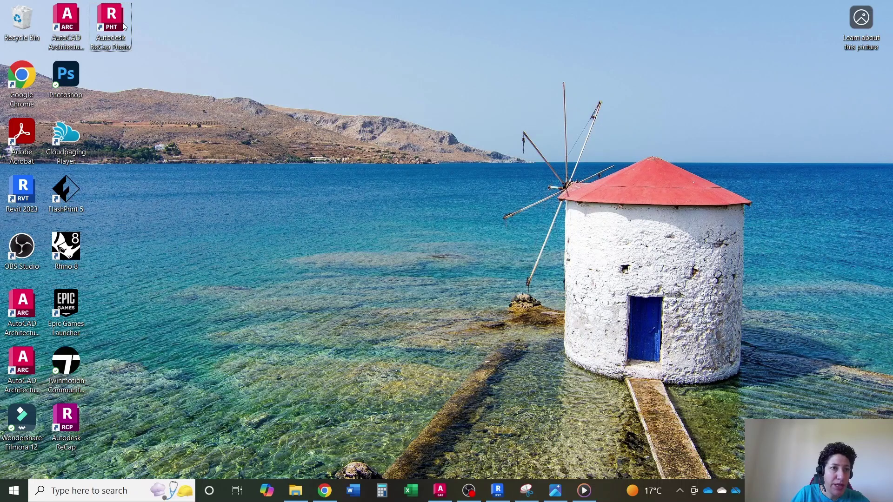
- Launch Autodesk ReCap Pro from the desktop, dismiss the welcome message, and start a new point cloud import project
double_click(69, 413)
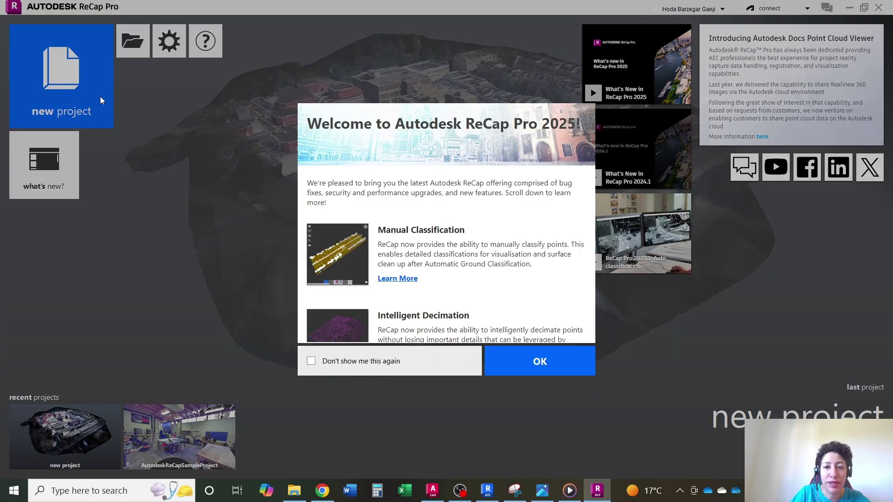
left_click(540, 370)
left_click(93, 107)
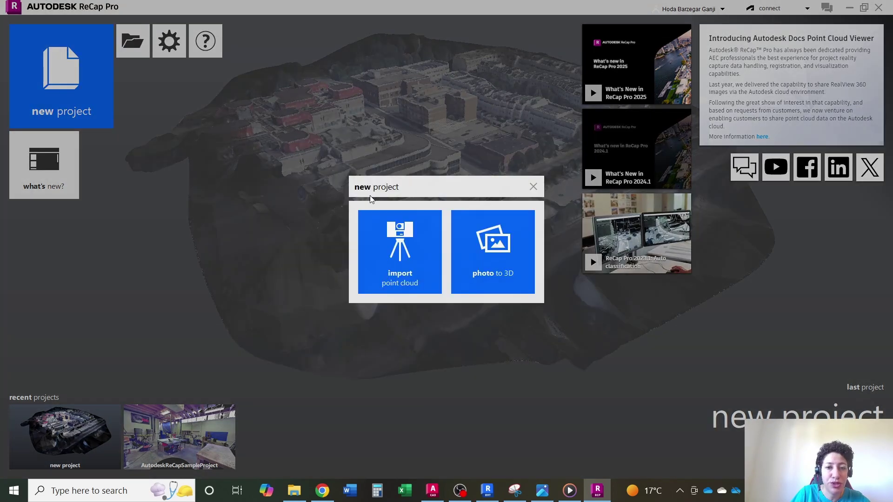
left_click(404, 256)
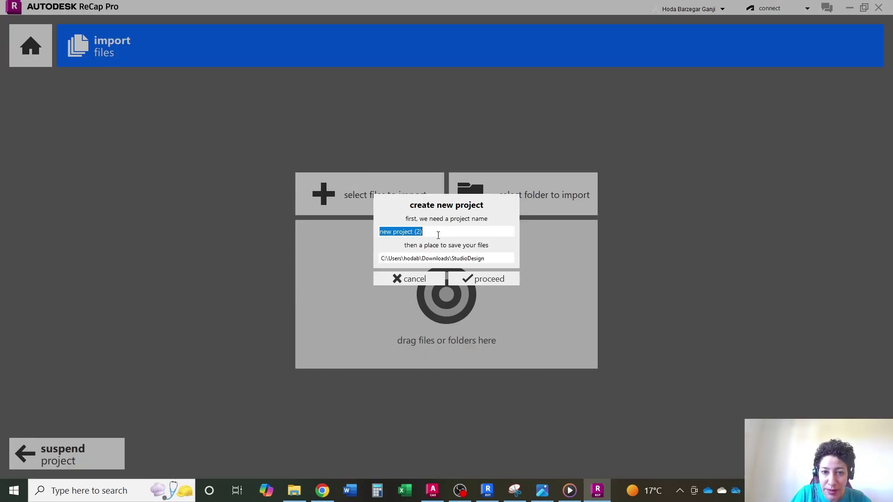
- Create a folder named rcp inside Point Cloud to Revit and choose it as the project's save location
left_click(502, 263)
right_click(166, 135)
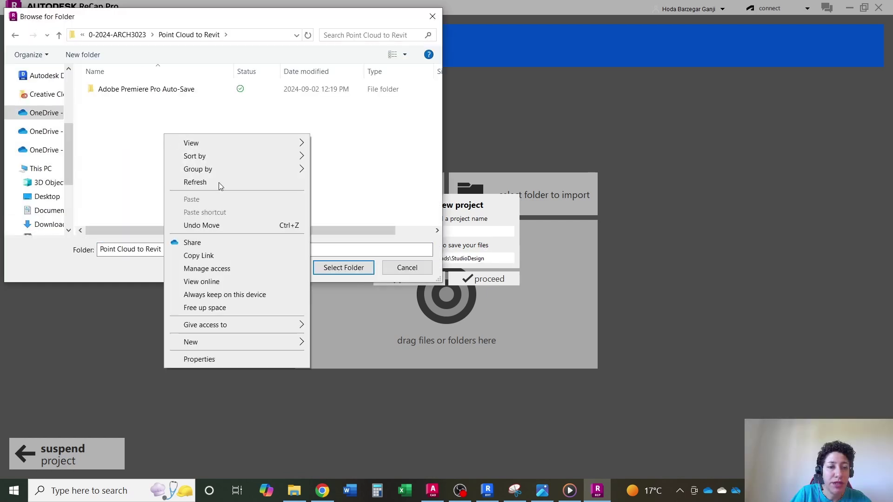
mouse_move(289, 342)
left_click(336, 343)
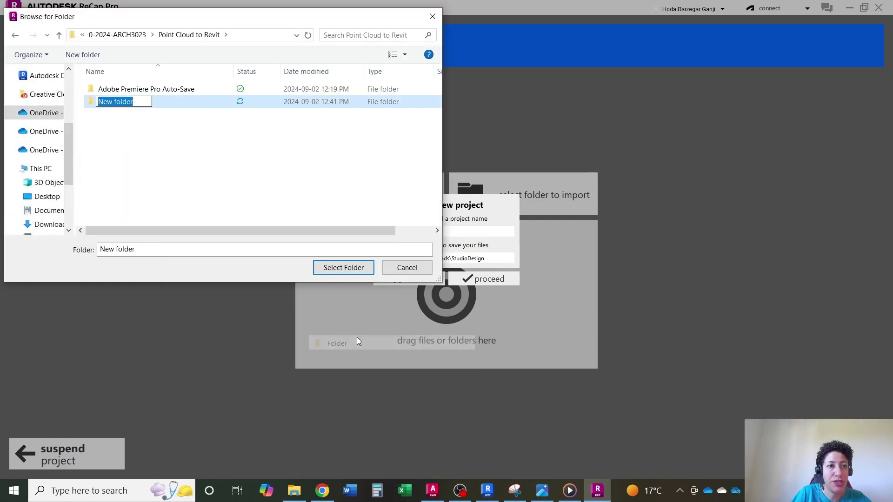
type("rcp")
key("Return")
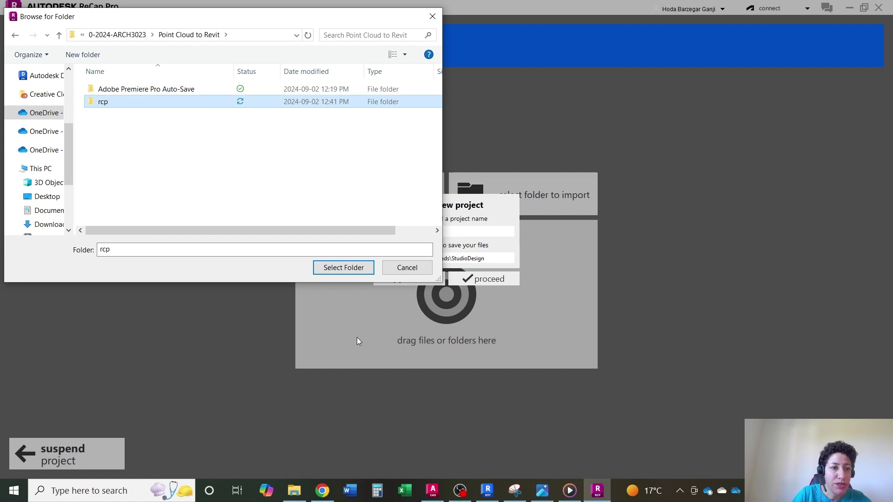
left_click(344, 269)
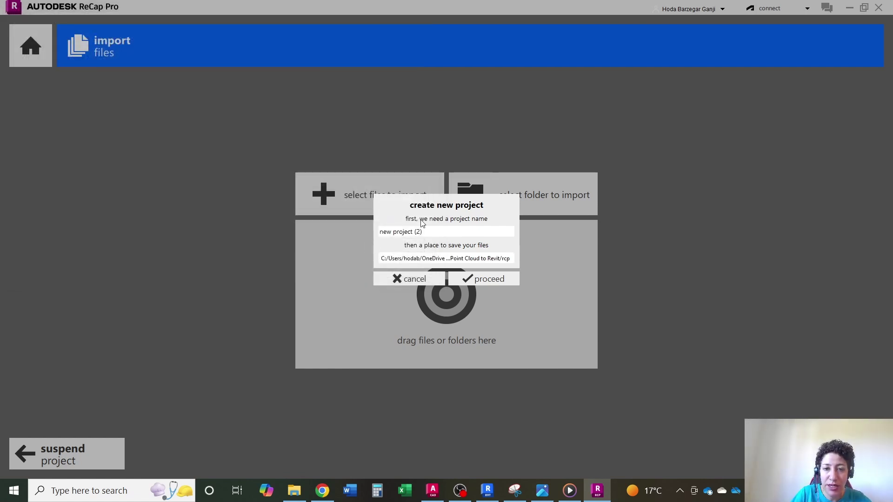
- Name the project "rcp from pts" and proceed to importing files
left_click_drag(428, 237, 361, 230)
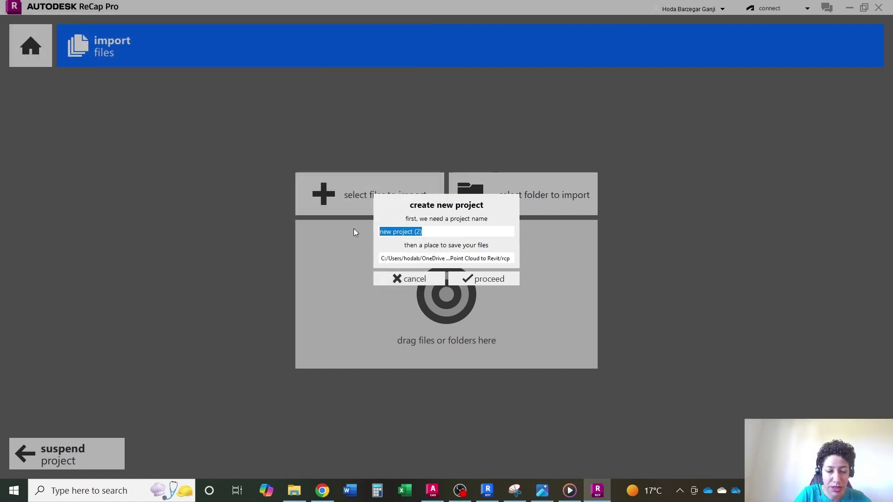
type("rcp from pts")
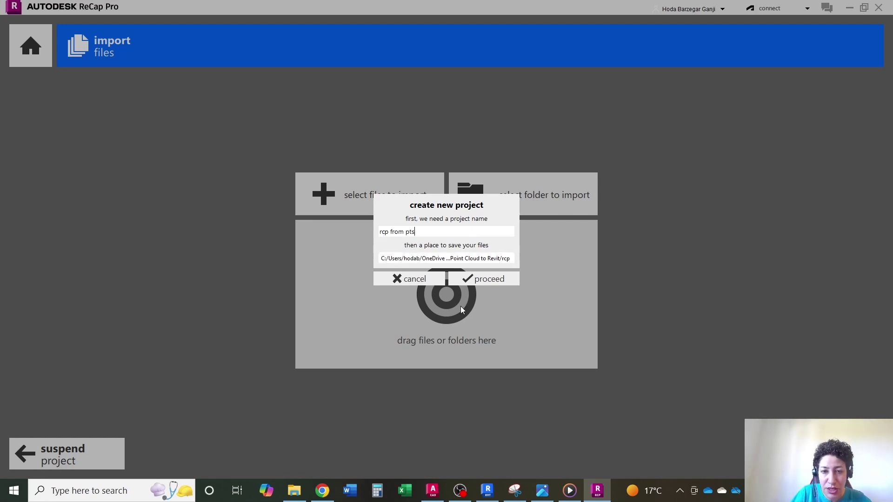
left_click(486, 281)
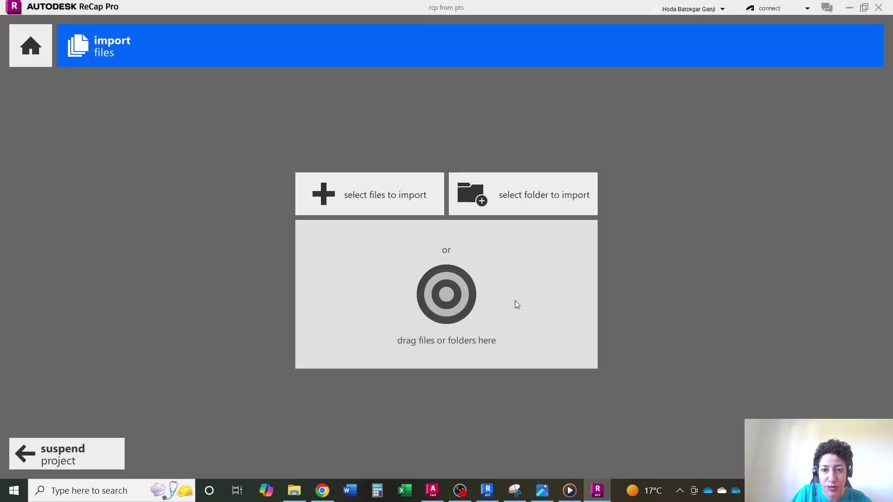
- Import PTS from Recap.pts from the Point Cloud to Revit folder into the point cloud project
left_click(364, 190)
left_click(124, 98)
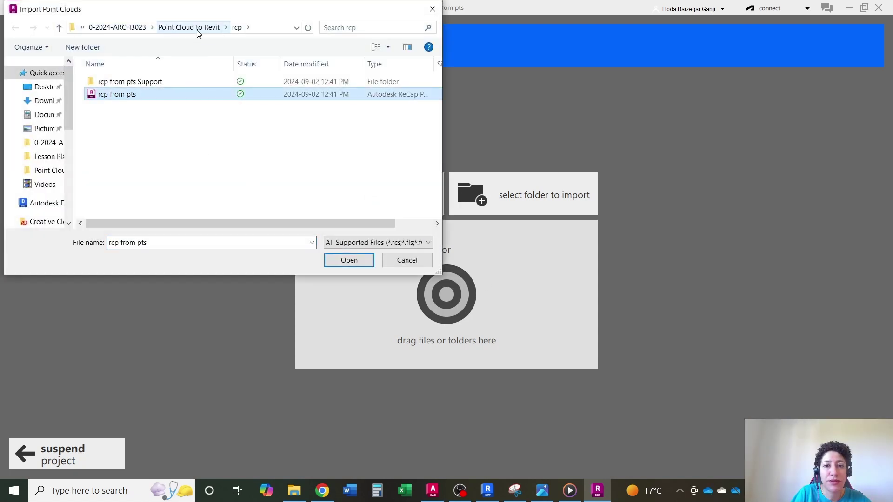
left_click(198, 29)
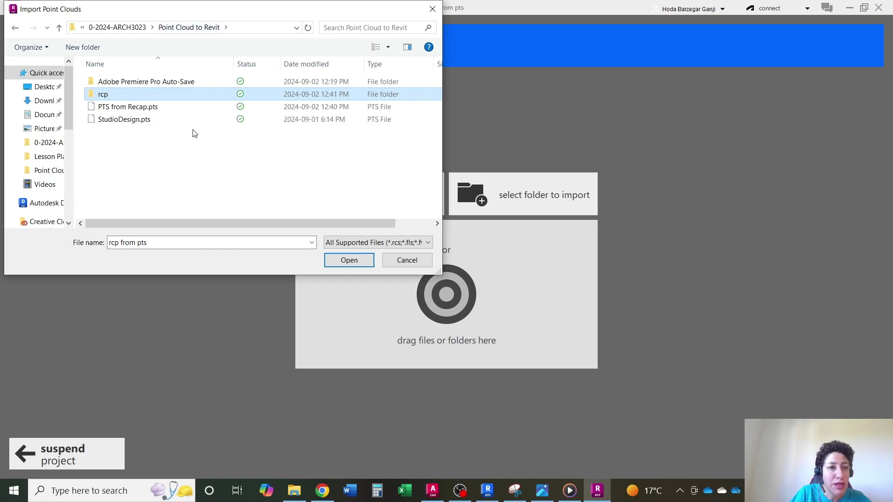
left_click(143, 121)
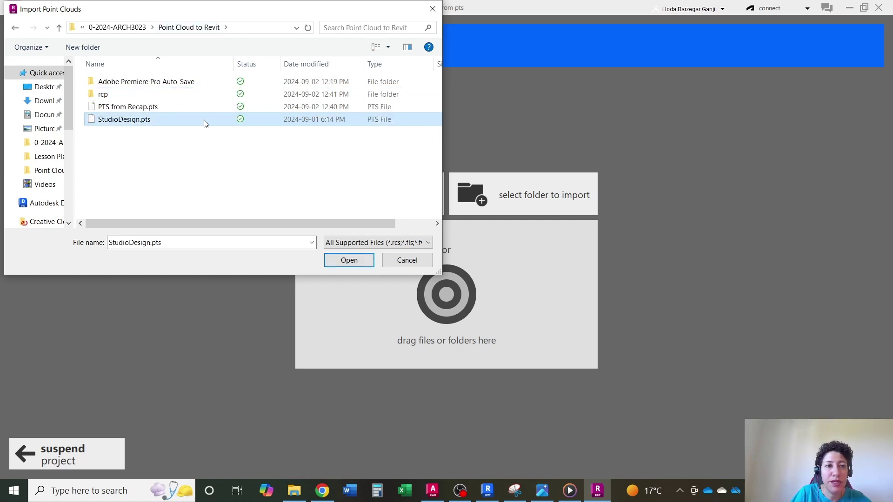
left_click(163, 108)
left_click(349, 260)
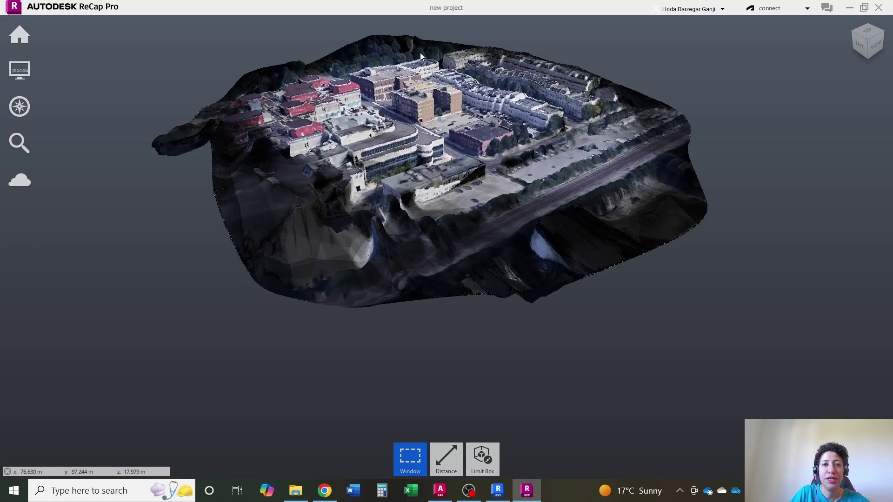
- Export the point cloud to the rcp folder as a Unified RCP named "Google to Revit RCP file", unifying the project scans
scroll(420, 56, "up", 5)
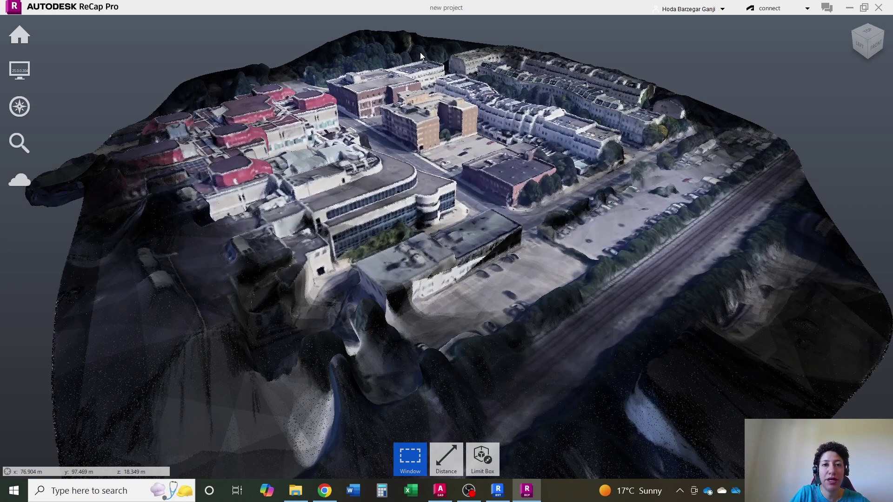
mouse_move(19, 35)
mouse_move(312, 35)
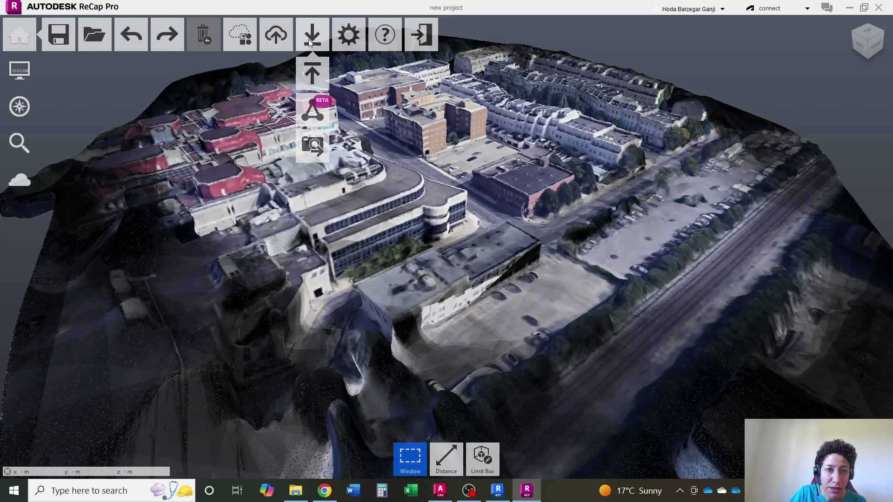
left_click(315, 69)
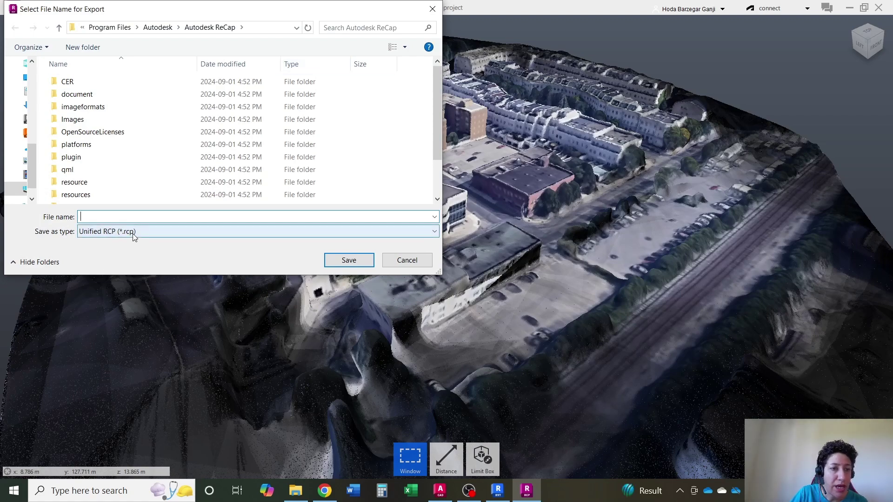
left_click(257, 27)
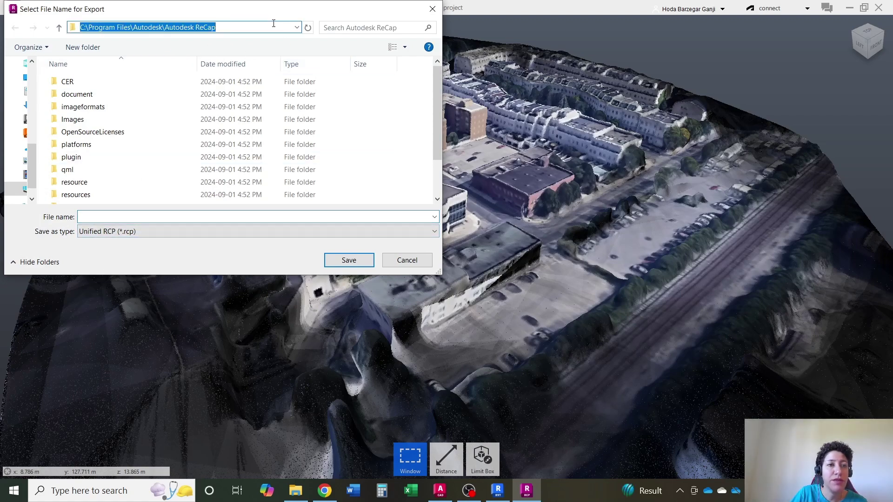
left_click(25, 107)
left_click(123, 218)
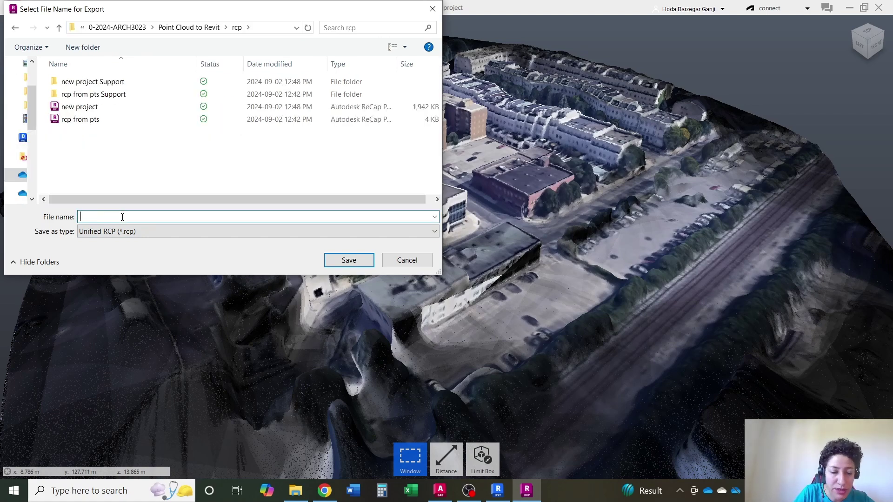
type("Google to Revit RCP file")
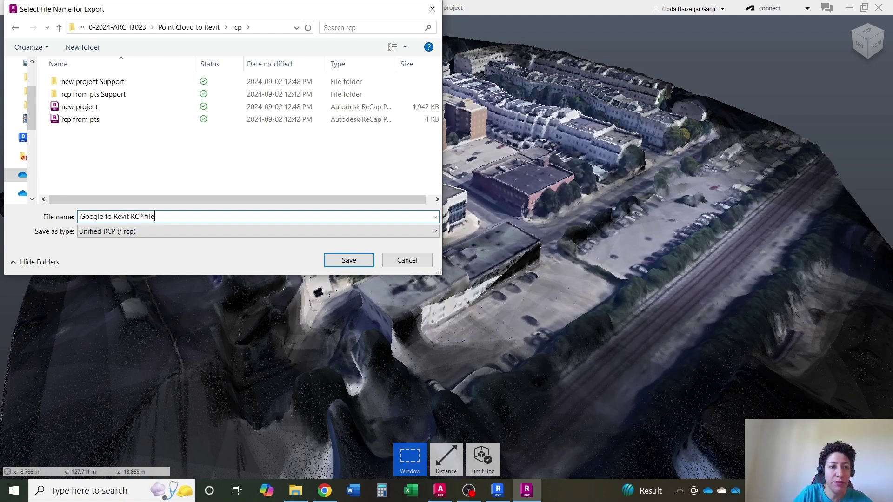
left_click(346, 263)
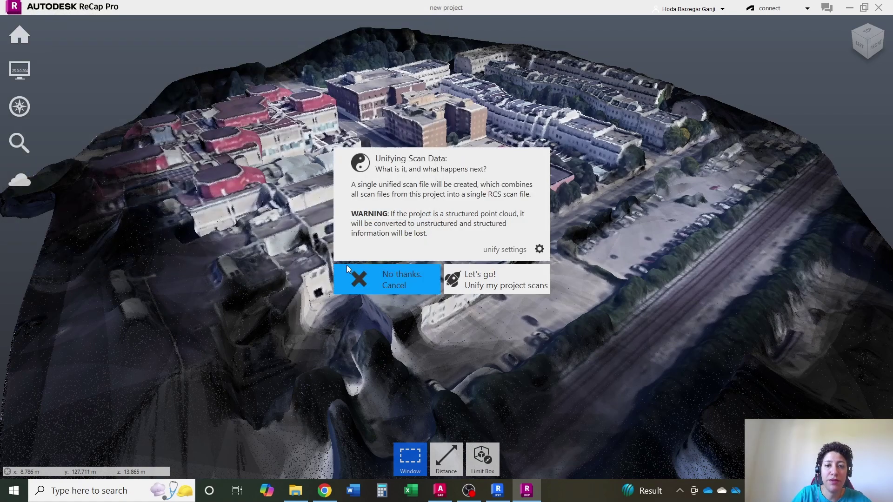
left_click(495, 279)
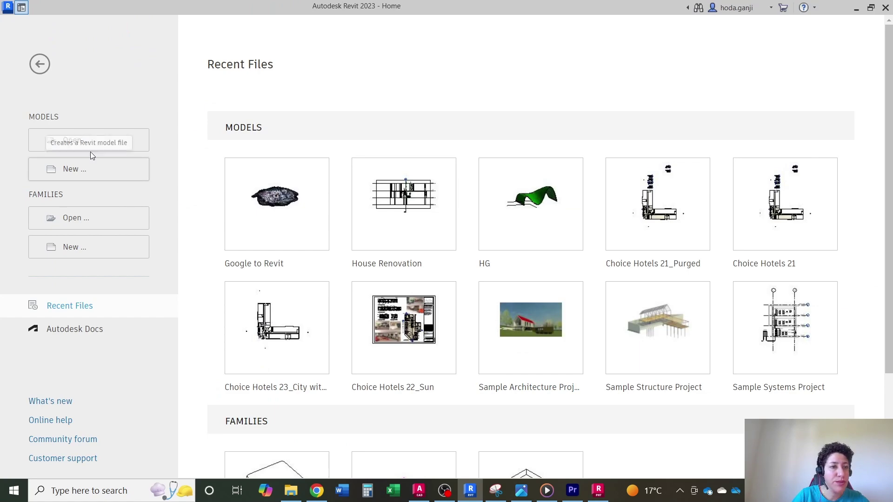
- Switch to Revit and create a new project from the DefaultMetric template
left_click(73, 170)
left_click(517, 222)
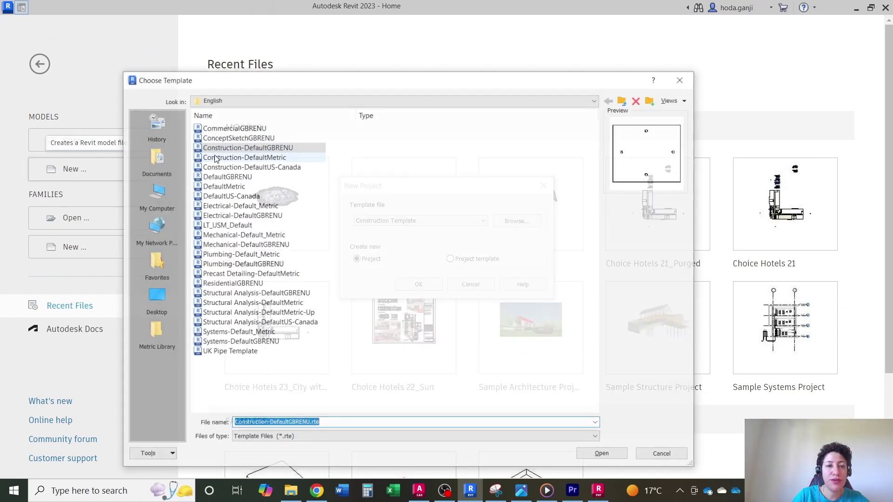
left_click(222, 187)
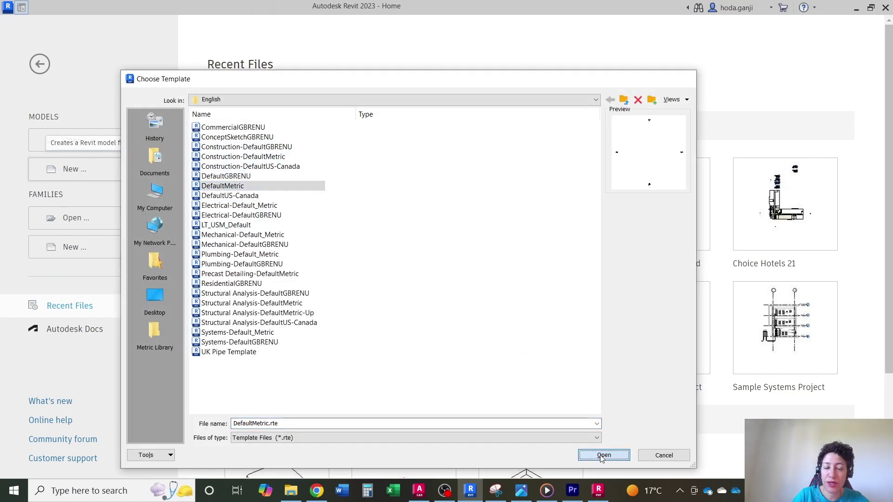
left_click(604, 456)
left_click(418, 284)
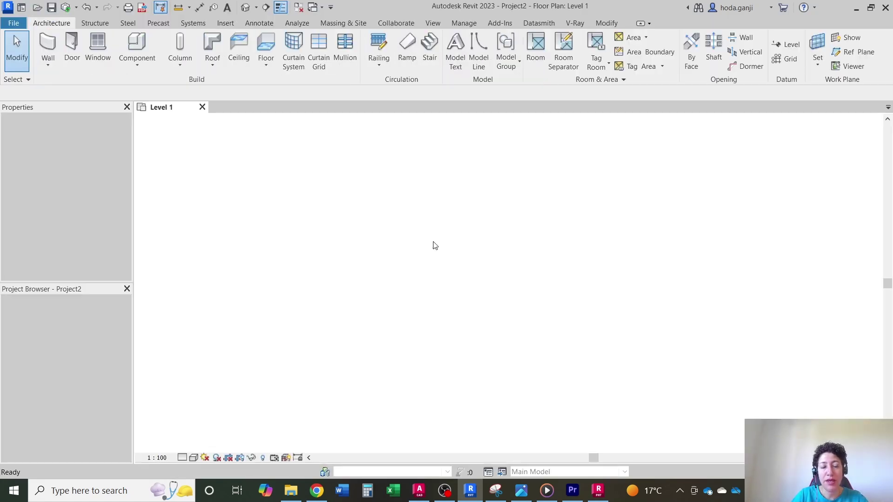
- Set the project's length units to meters with 3 decimal places
key("u")
key("n")
left_click(277, 189)
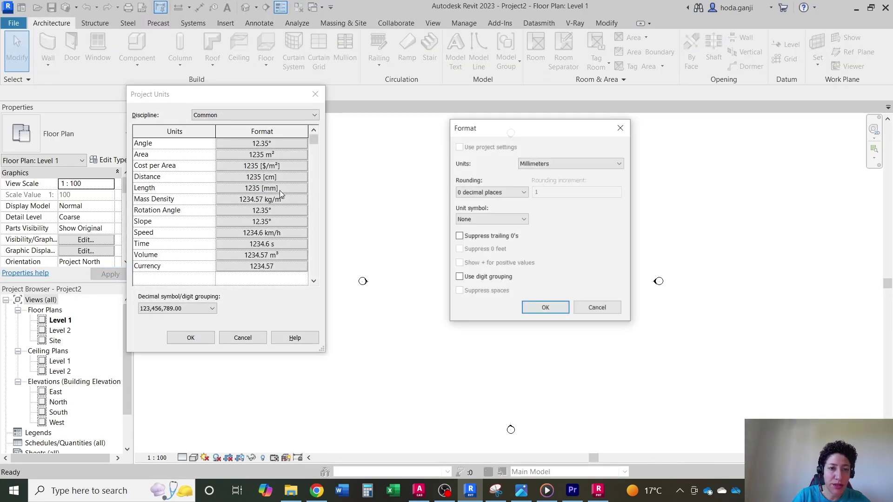
left_click(554, 166)
left_click(554, 203)
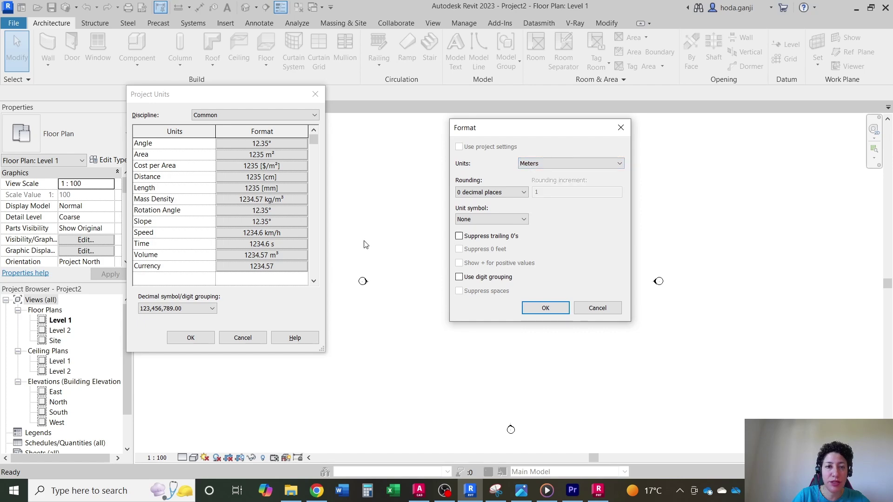
left_click(516, 192)
left_click(519, 247)
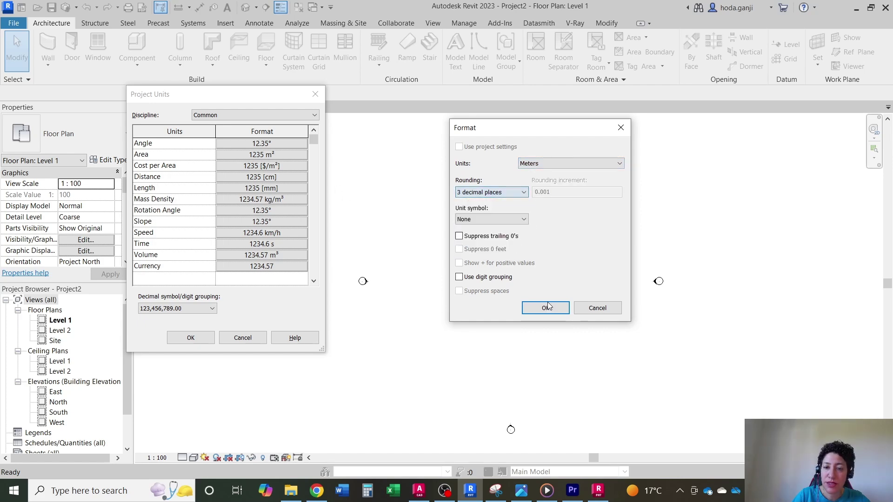
left_click(547, 306)
left_click(191, 339)
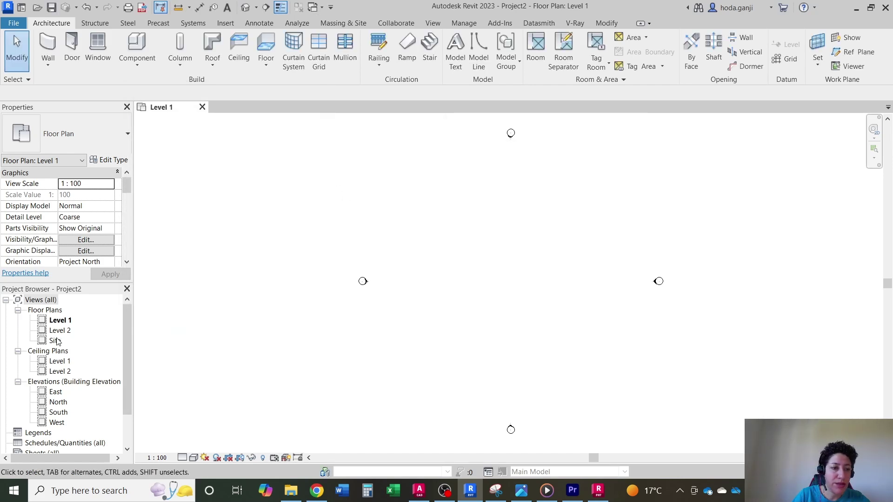
- Link the point cloud Google to Revit RCP.rcp into the Site floor plan with Auto - Center to Center positioning
double_click(55, 341)
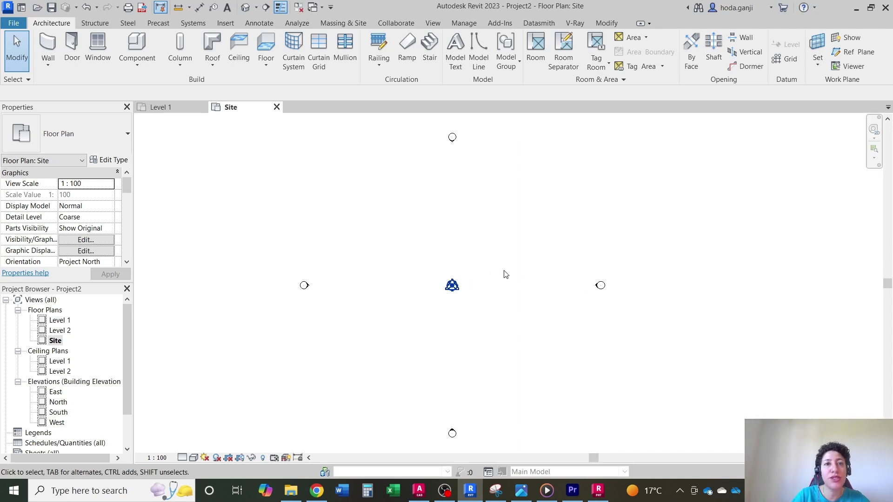
left_click(226, 23)
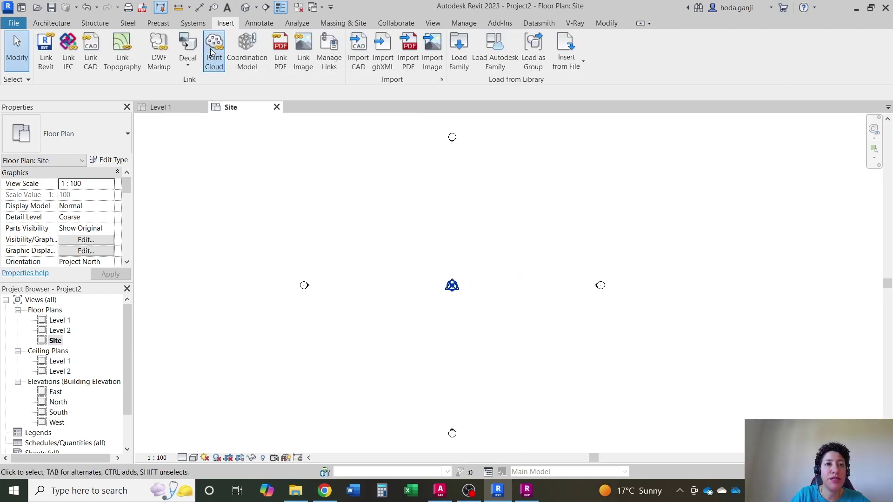
left_click(212, 52)
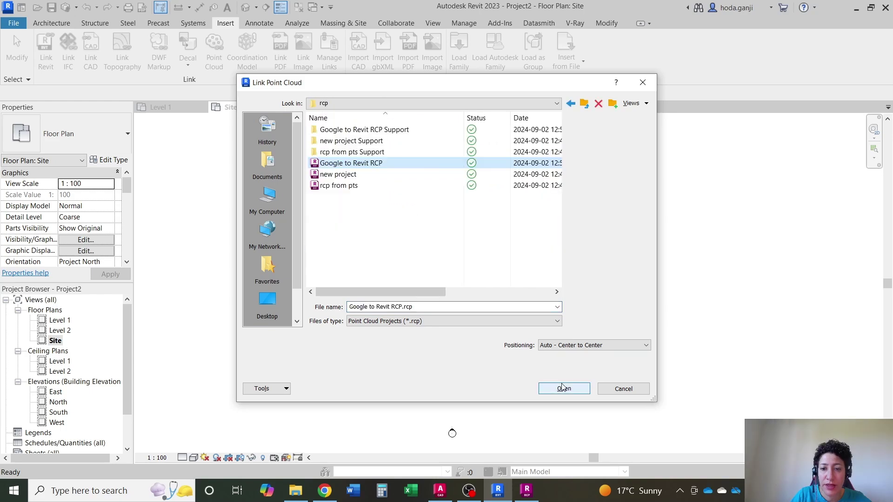
left_click(564, 388)
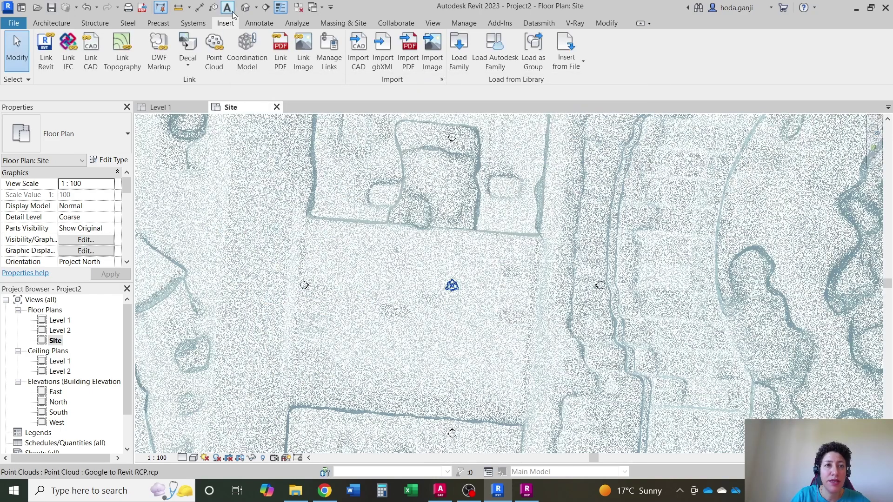
- Open the default 3D view and inspect the linked point cloud from its front-left side
left_click(246, 7)
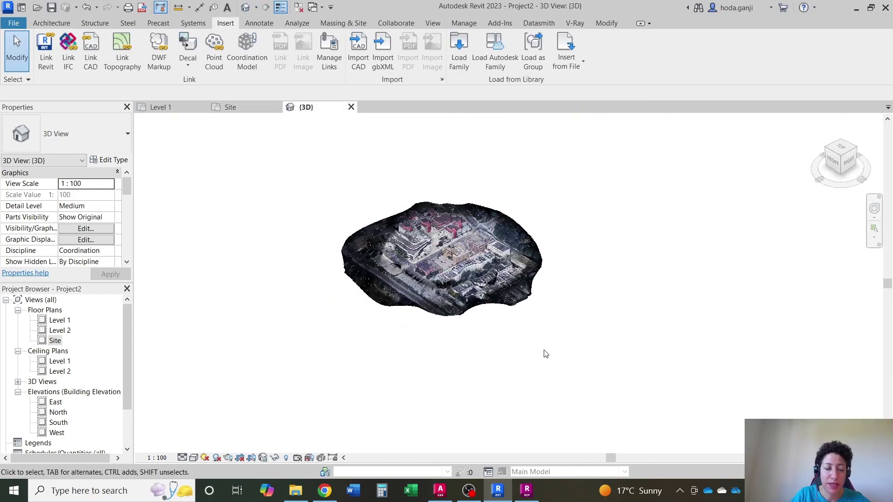
scroll(526, 357, "up", 5)
middle_click_drag(526, 358, 294, 221, "shift")
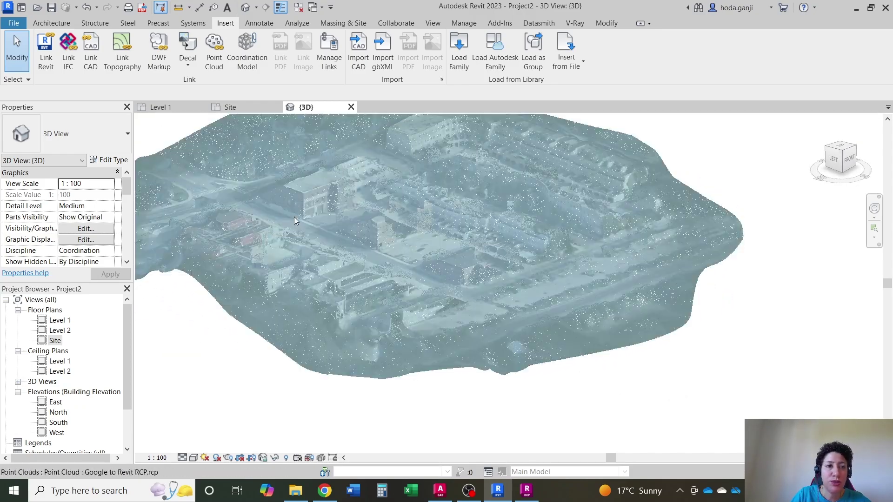
- Measure the parking lot's upper edge along the building line in the Site plan
left_click(232, 108)
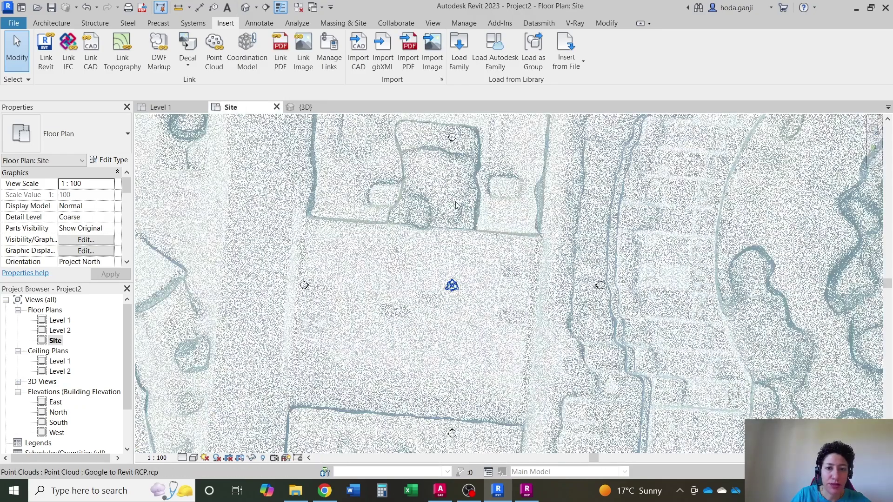
left_click(178, 7)
left_click(307, 219)
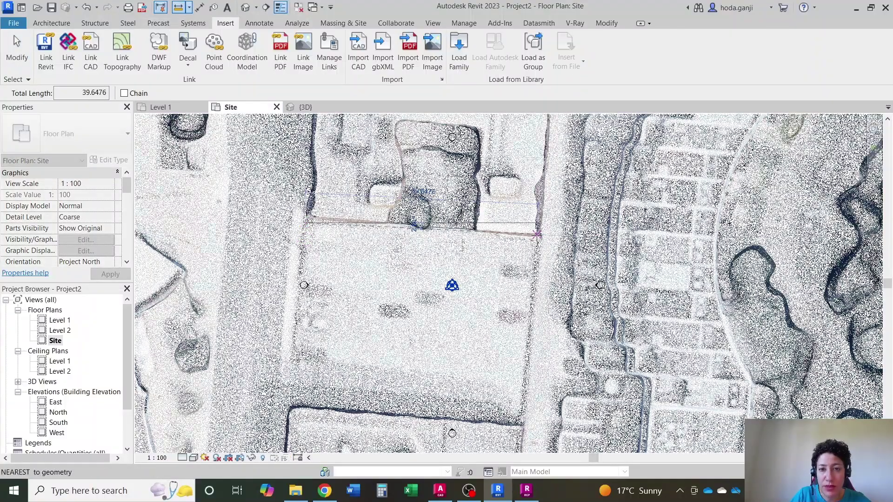
scroll(536, 234, "up", 3)
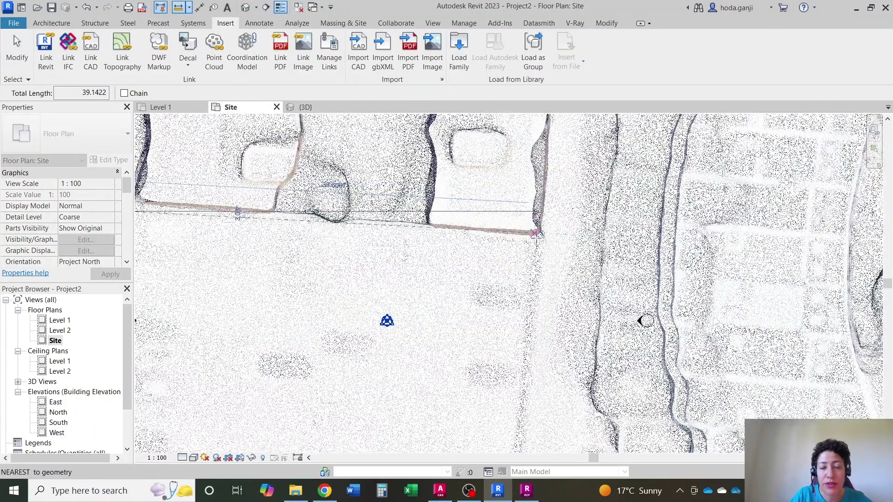
key("Escape")
- Draw a closed four-sided loop of Generic - 200mm walls, 8 m high, inside the parking lot in the Site plan
scroll(549, 251, "down", 5)
scroll(549, 251, "up", 2)
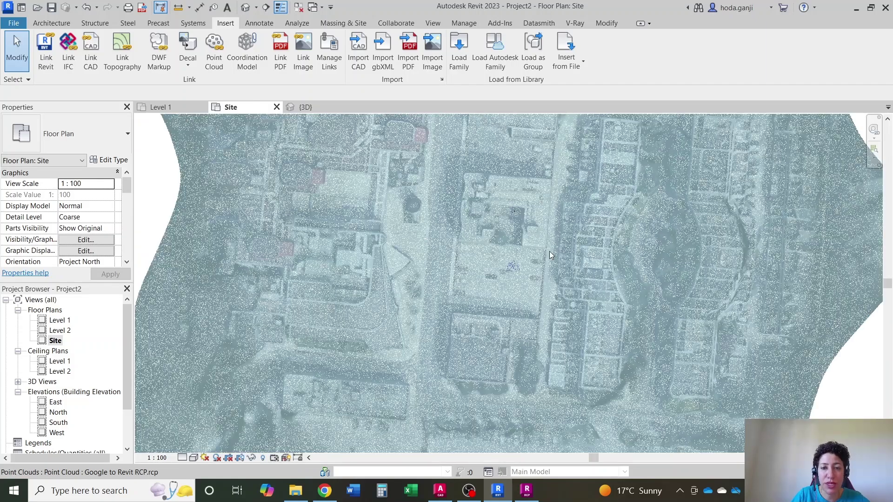
left_click(50, 23)
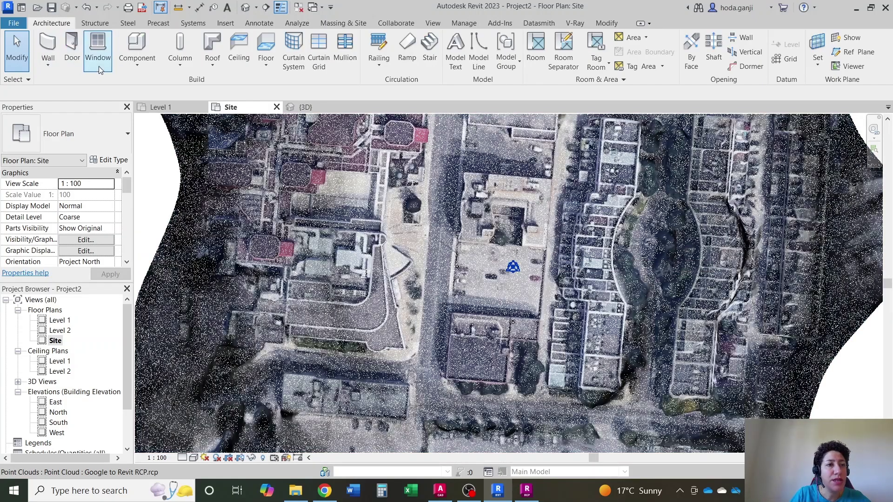
left_click(47, 46)
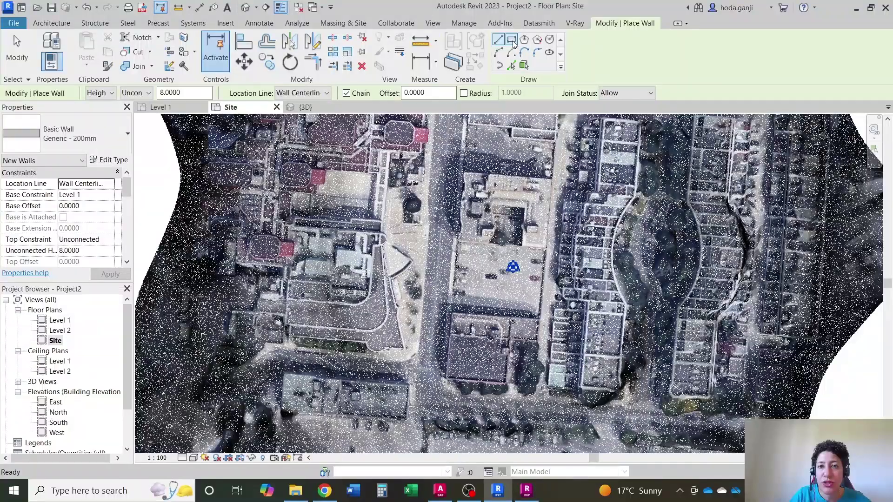
scroll(512, 258, "up", 2)
scroll(455, 254, "up", 2)
left_click(455, 254)
left_click(563, 259)
left_click(558, 342)
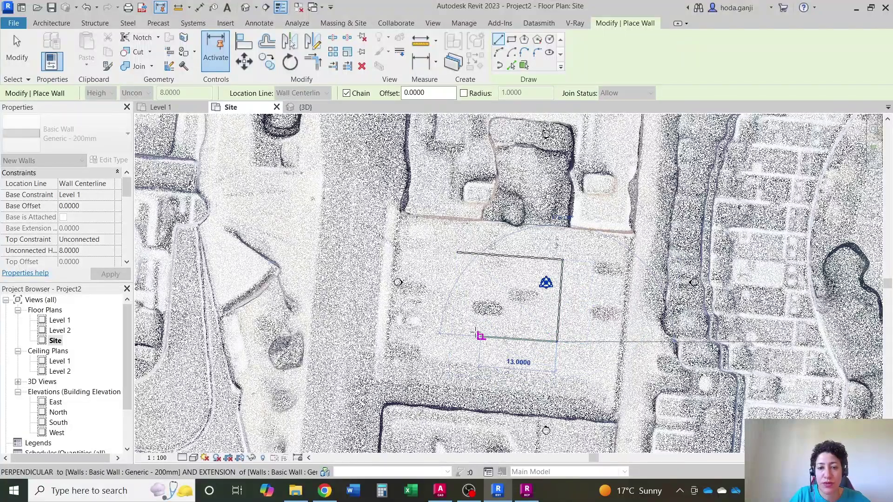
left_click(451, 334)
left_click(455, 254)
key("Escape")
key("Escape")
- Check the walls' height against the point cloud in the 3D view, and open the South elevation
left_click(306, 107)
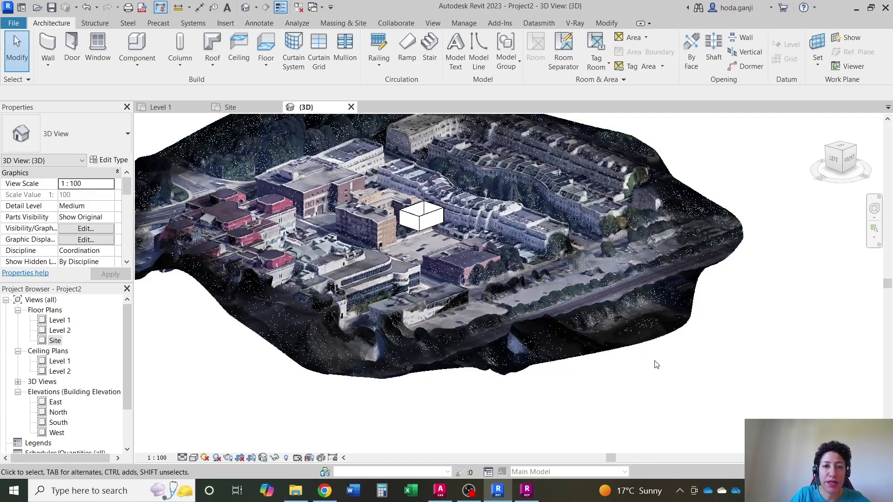
middle_click_drag(663, 389, 656, 363, "shift")
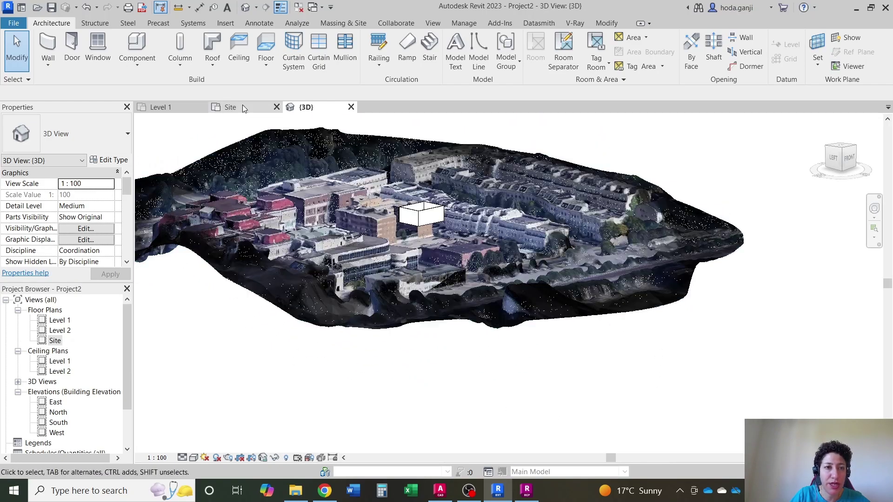
double_click(58, 422)
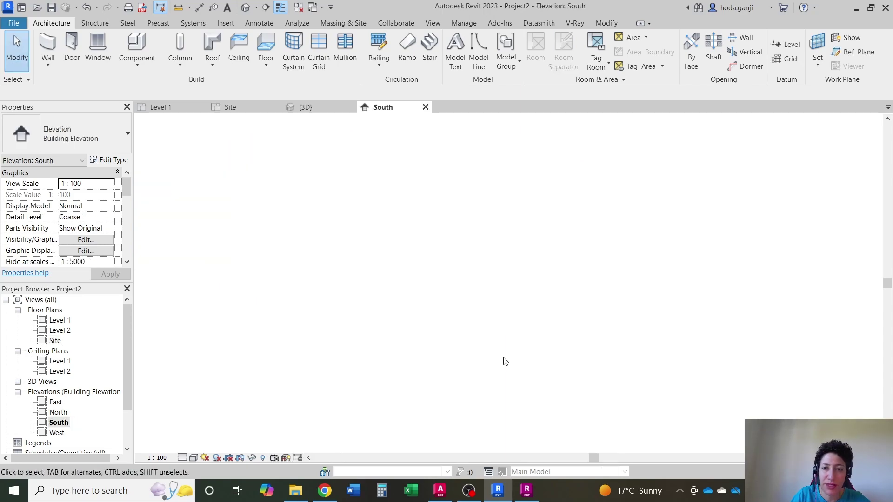
- Measure the vertical distance from the Level 1 line down to the point cloud's lowest ground edge in the South elevation
scroll(546, 313, "up", 3)
left_click(540, 305)
key("Escape")
scroll(540, 305, "up", 4)
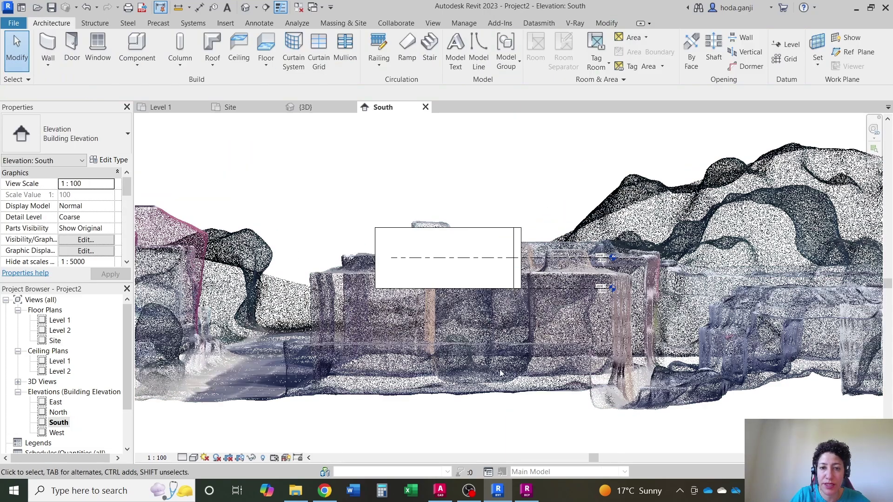
left_click(178, 7)
scroll(393, 279, "up", 1)
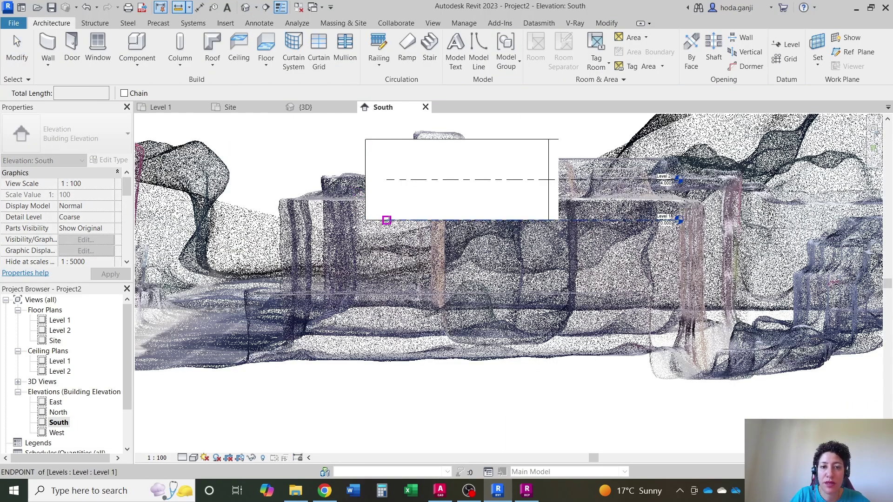
left_click(389, 218)
scroll(385, 362, "up", 3)
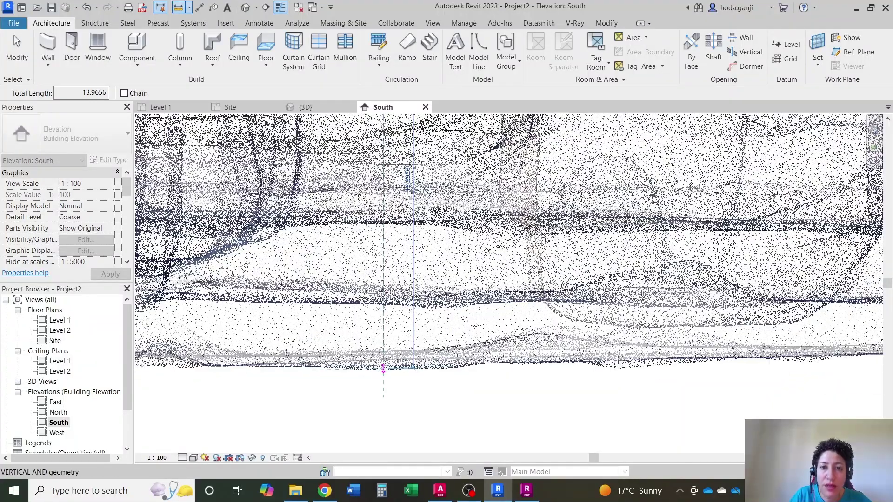
scroll(383, 367, "down", 5)
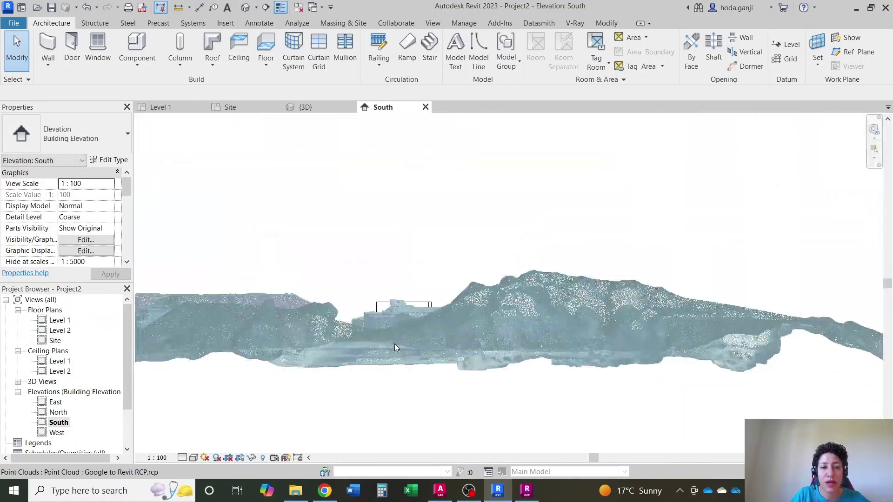
key("Escape")
key("Escape")
- Move the point cloud straight up in the South elevation so its ground sits near Level 1 at the walls' base
left_click(400, 365)
left_click(244, 61)
left_click(319, 230)
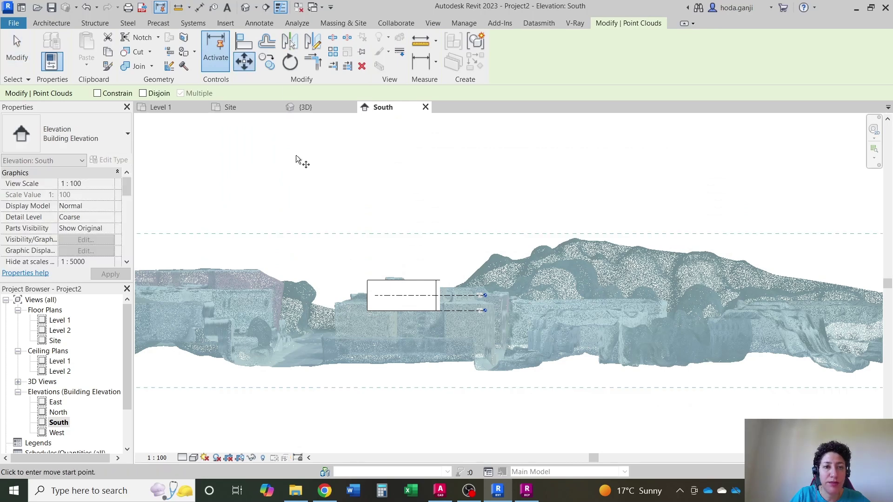
type("1")
key("Return")
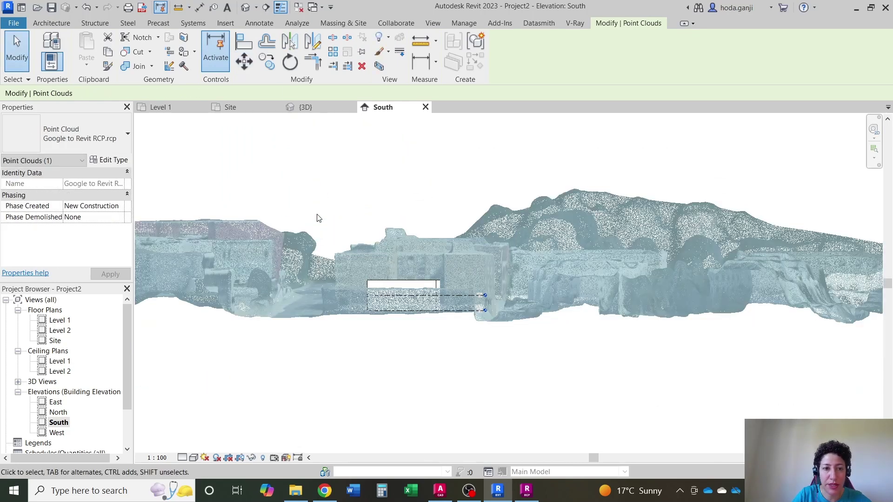
- Change all four walls of the loop to the Exterior - Brick on Mtl. Stud type in the 3D view
left_click(321, 108)
middle_click_drag(463, 369, 558, 396, "shift")
left_click(723, 412)
middle_click_drag(724, 412, 538, 259, "shift")
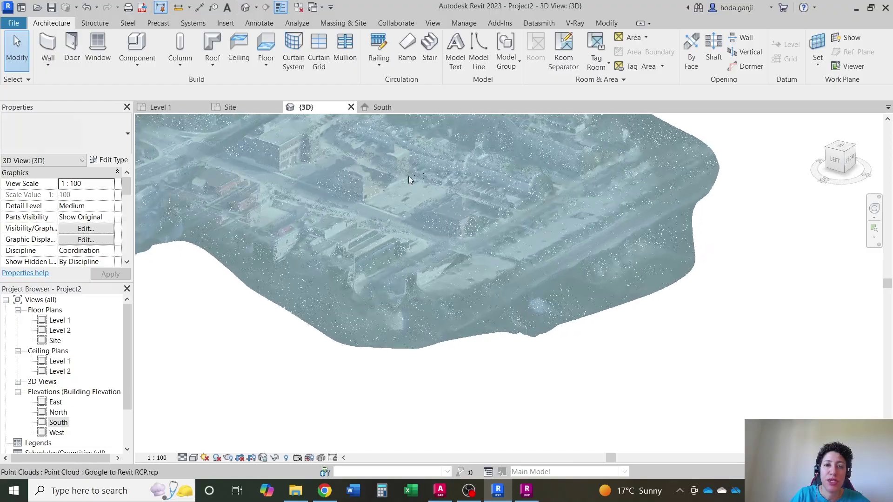
scroll(394, 169, "up", 3)
left_click(405, 205)
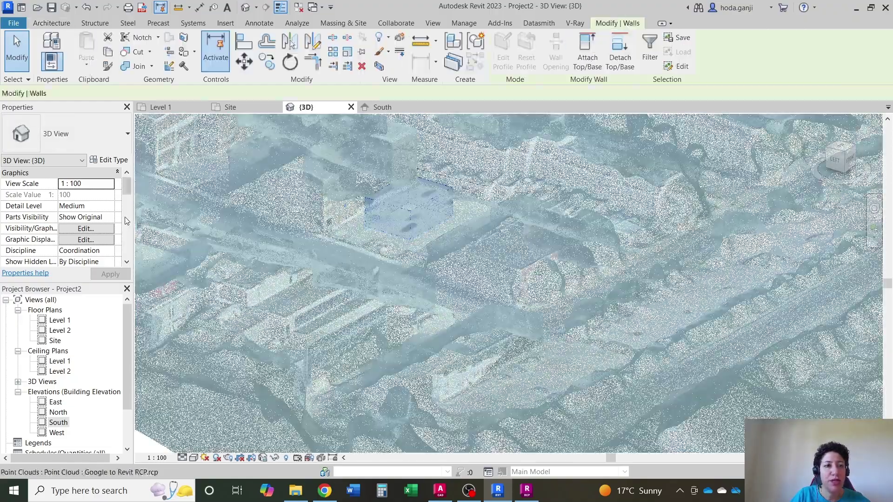
left_click(80, 136)
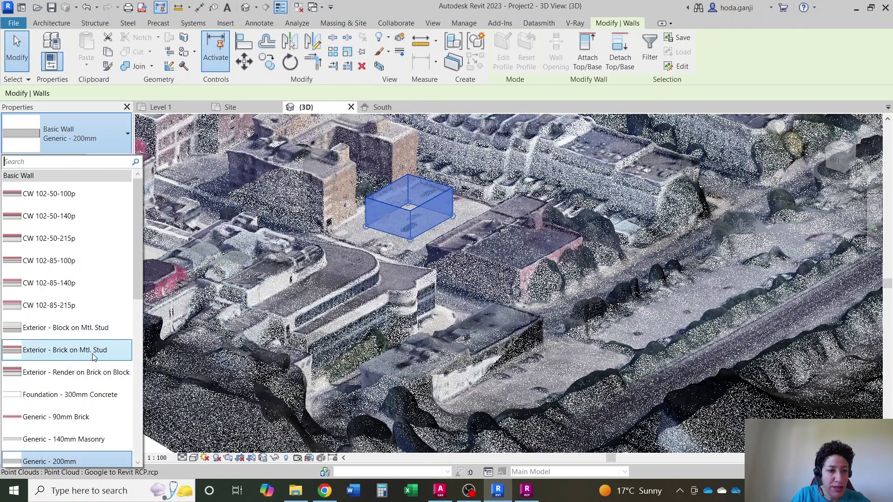
left_click(65, 350)
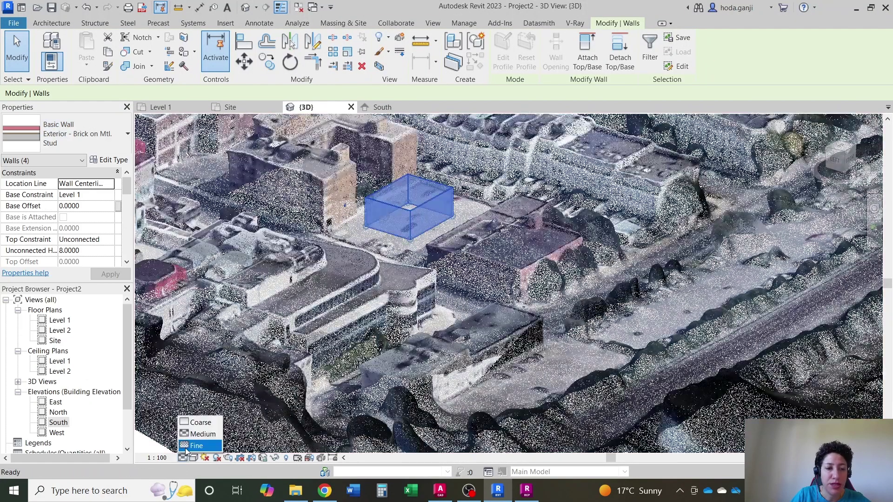
- Set the 3D view's detail level to Fine and its visual style to one that displays the walls in material colours
key("Escape")
left_click(194, 458)
left_click(206, 426)
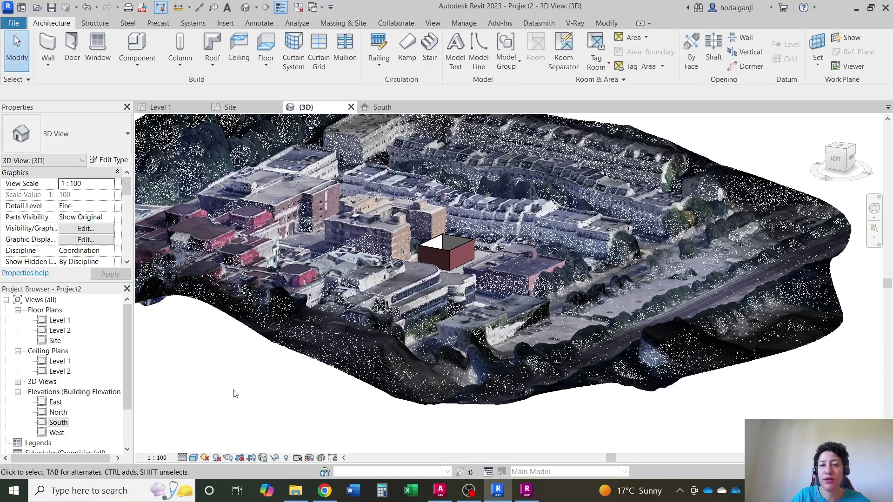
- Examine from several sides in 3D how the brick walls sit in the parking lot among the point cloud's surrounding buildings
middle_click_drag(625, 444, 673, 448, "shift")
scroll(403, 277, "up", 10)
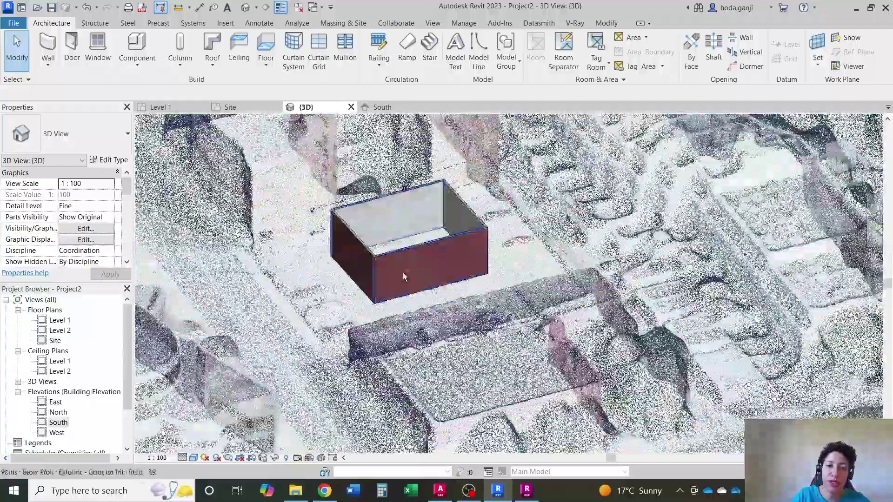
middle_click_drag(404, 276, 599, 401, "shift")
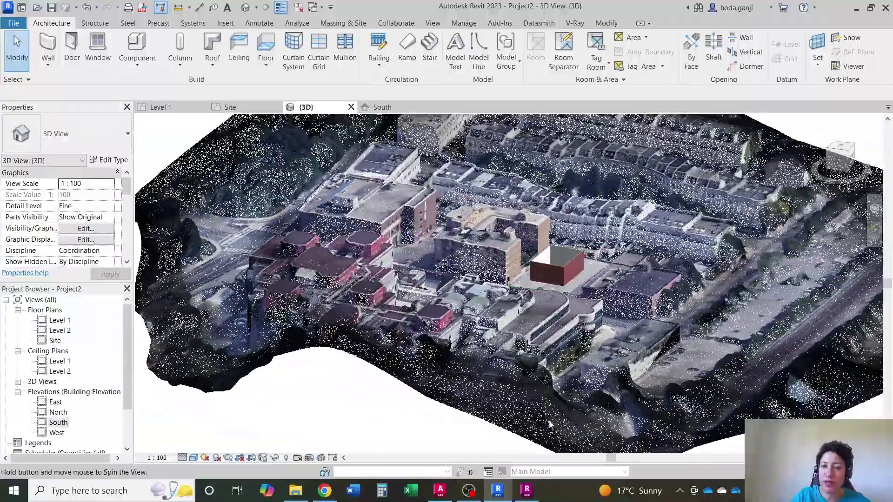
middle_click_drag(550, 425, 550, 425, "shift")
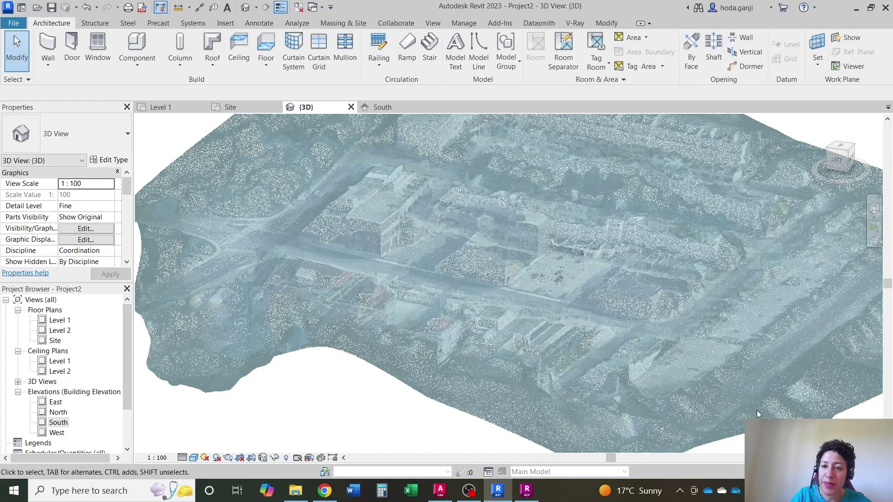
middle_click_drag(551, 425, 363, 414, "shift")
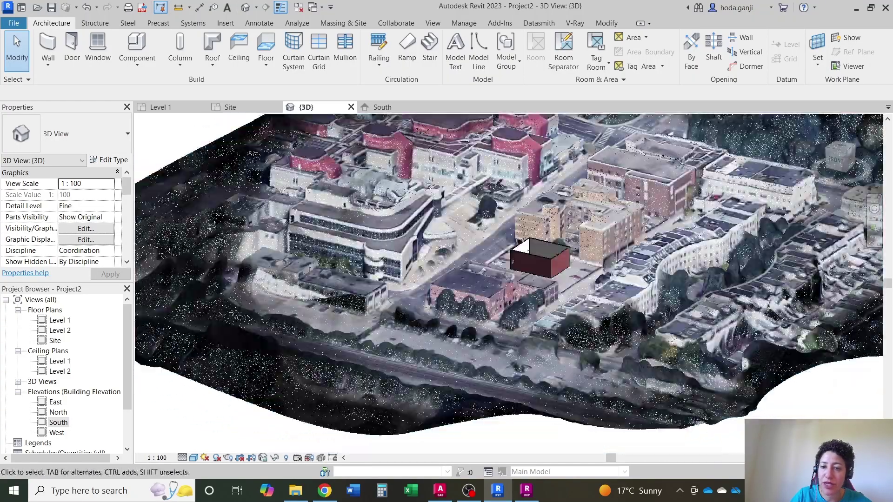
scroll(756, 425, "up", 1)
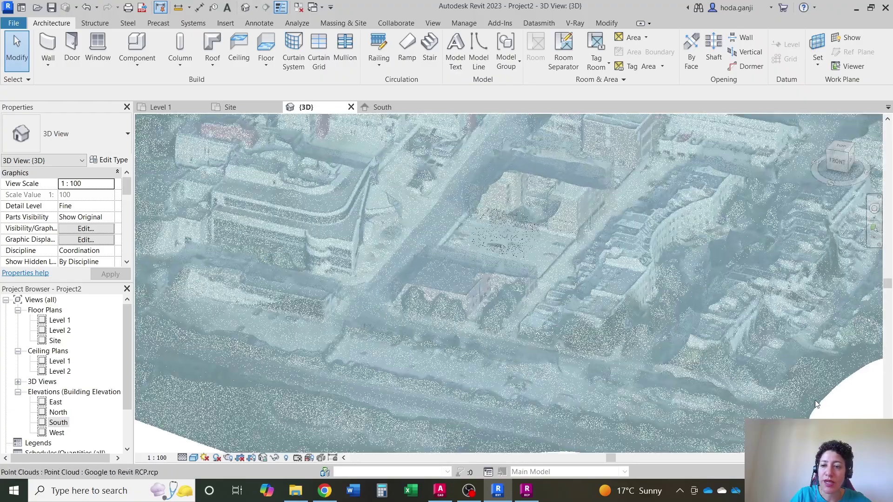
scroll(455, 167, "up", 2)
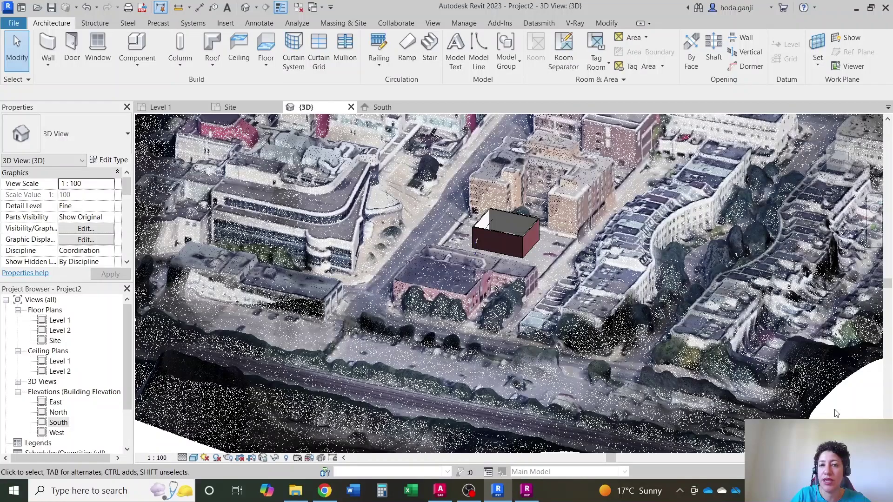
scroll(837, 414, "down", 5)
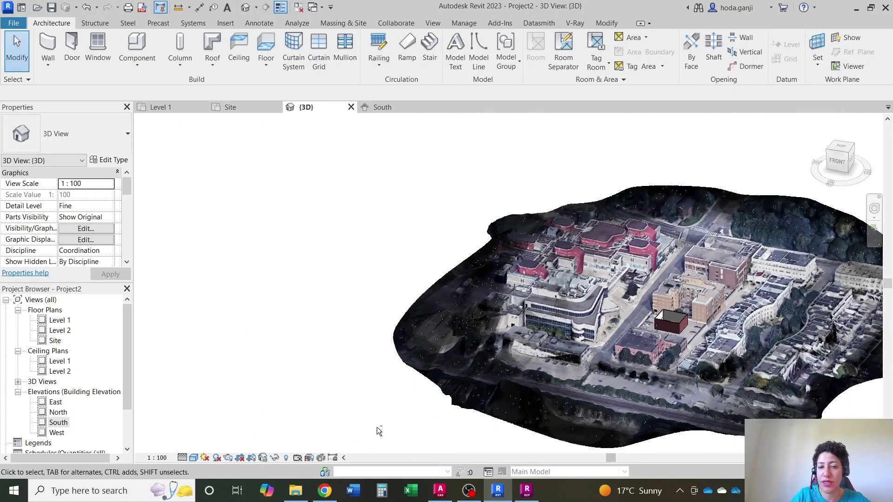
middle_click_drag(379, 432, 702, 426, "shift")
middle_click_drag(777, 376, 654, 365)
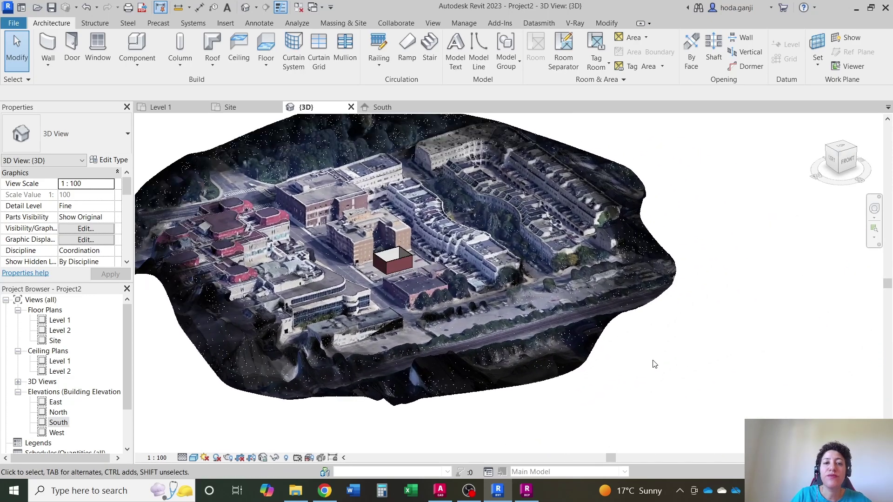